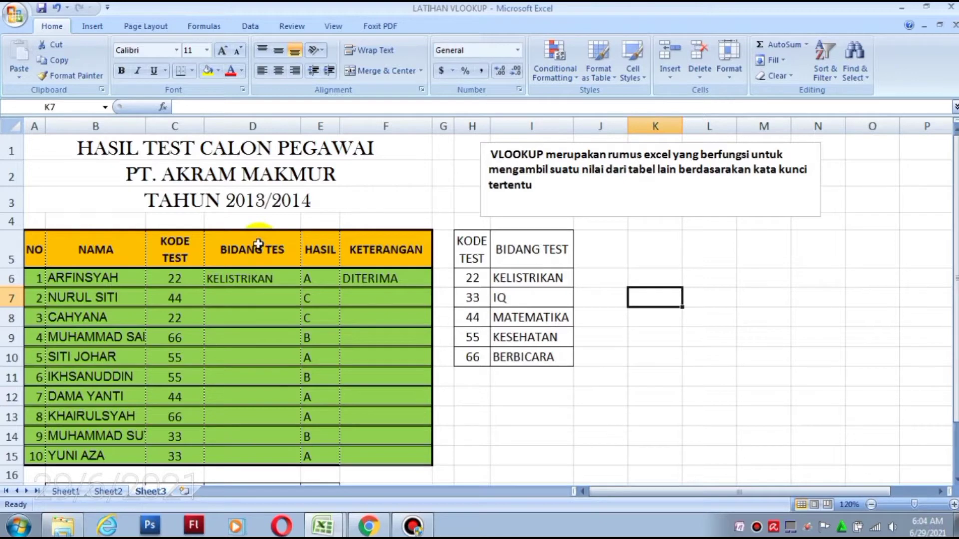
# - Point out the lookup table's BIDANG TEST header, the BIDANG TES column, and KODE TEST code 22
pyautogui.click(543, 249)
pyautogui.click(253, 249)
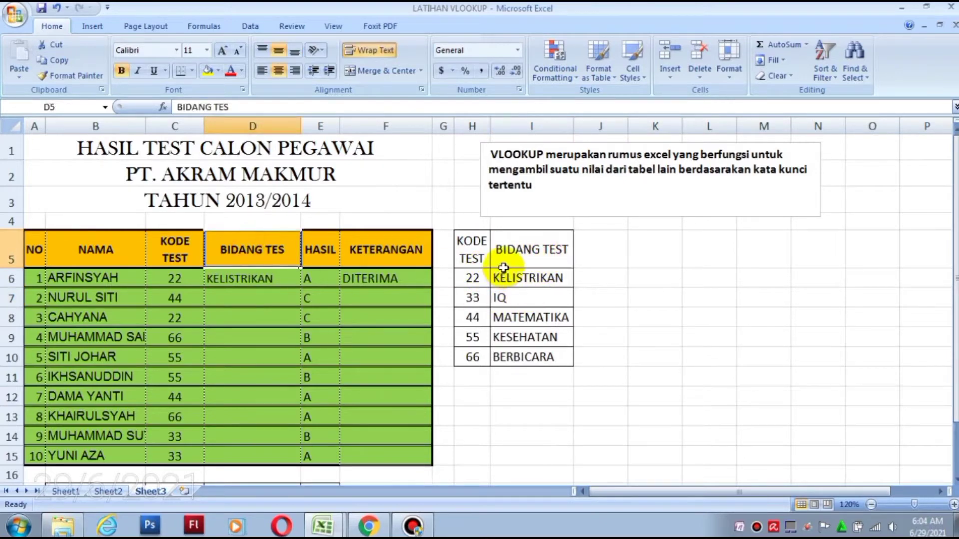
pyautogui.click(501, 249)
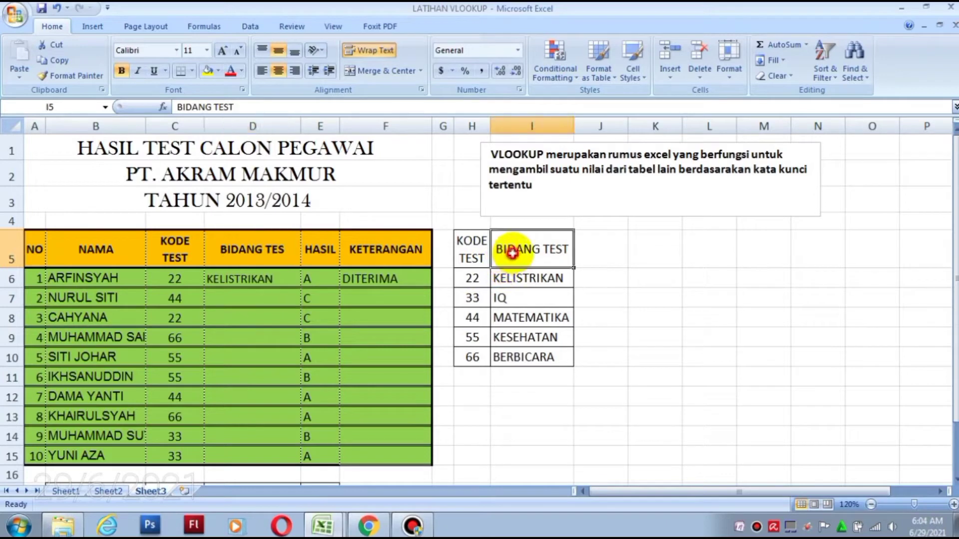
pyautogui.click(177, 258)
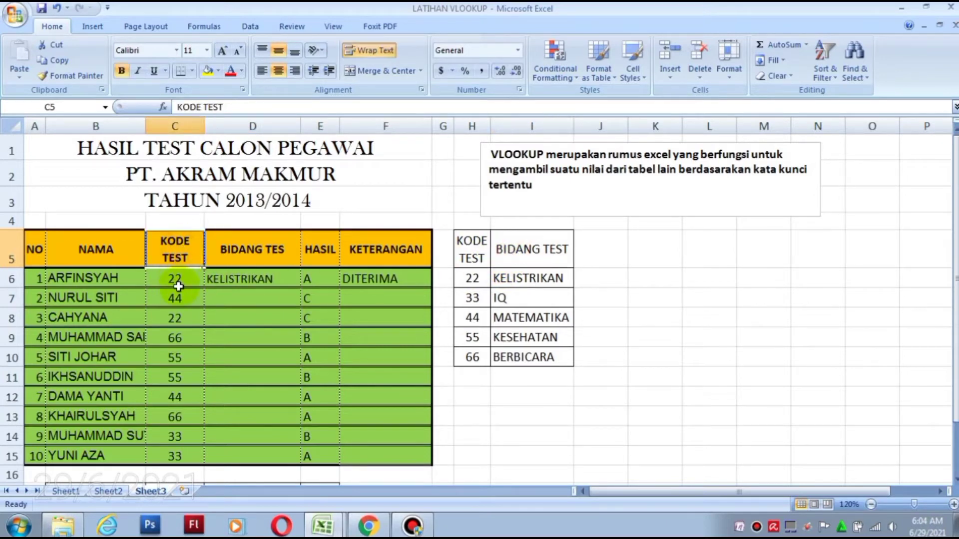
pyautogui.click(178, 280)
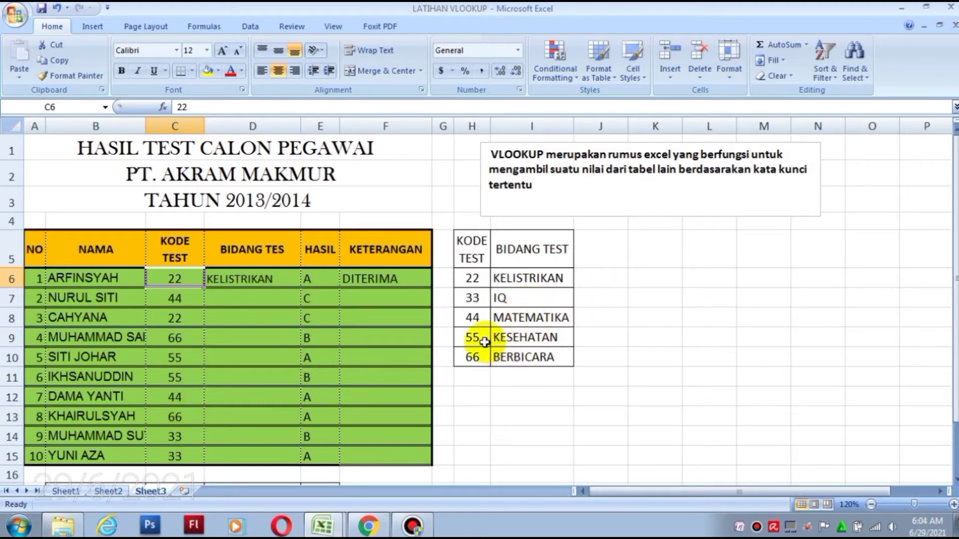
pyautogui.click(259, 361)
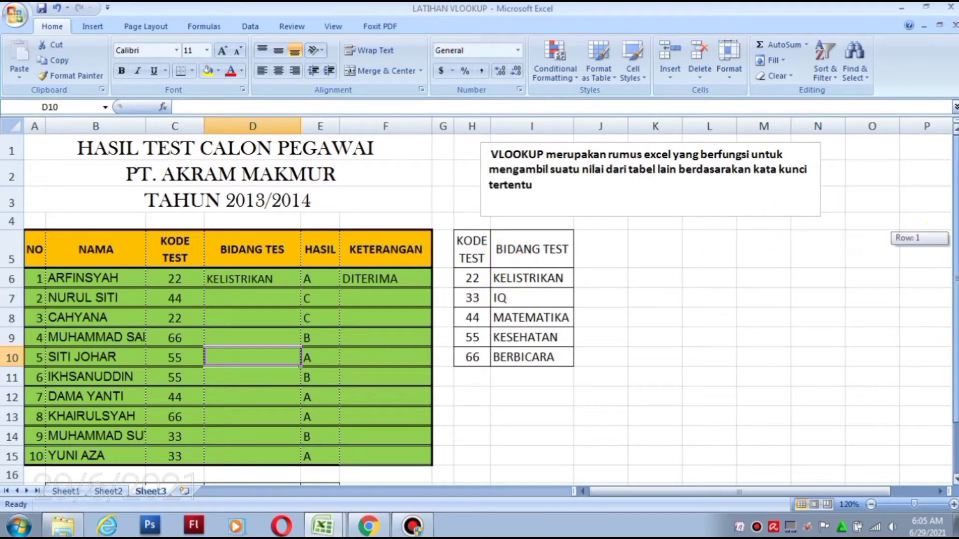
pyautogui.moveTo(955, 237); pyautogui.dragTo(955, 255)
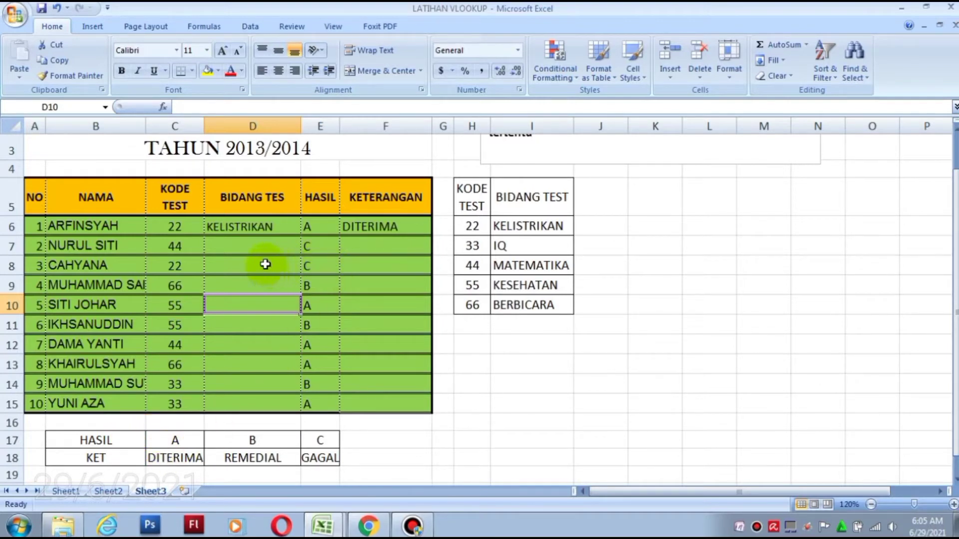
# - Start the formula =VLOOKUP( in cell D7 from the VLO autocomplete suggestion
pyautogui.click(241, 252)
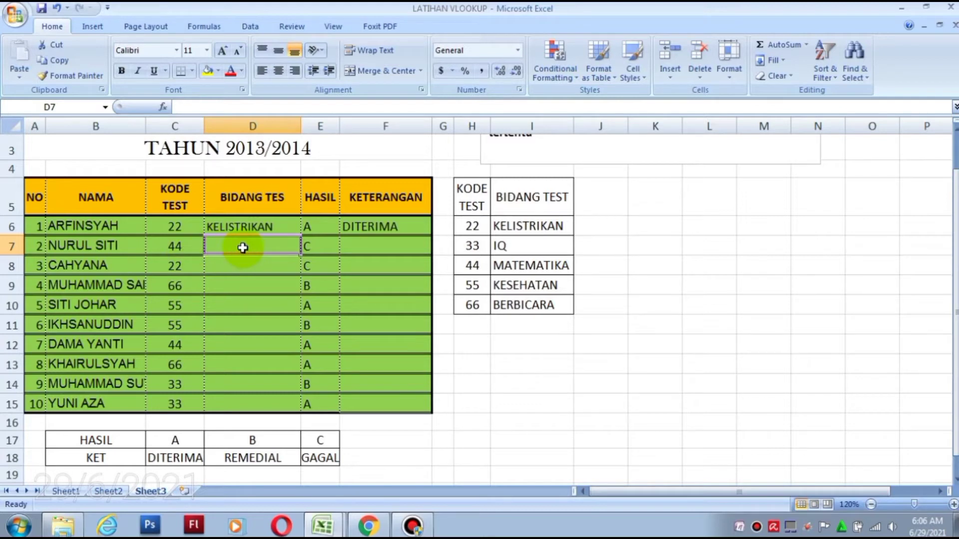
pyautogui.write('=')
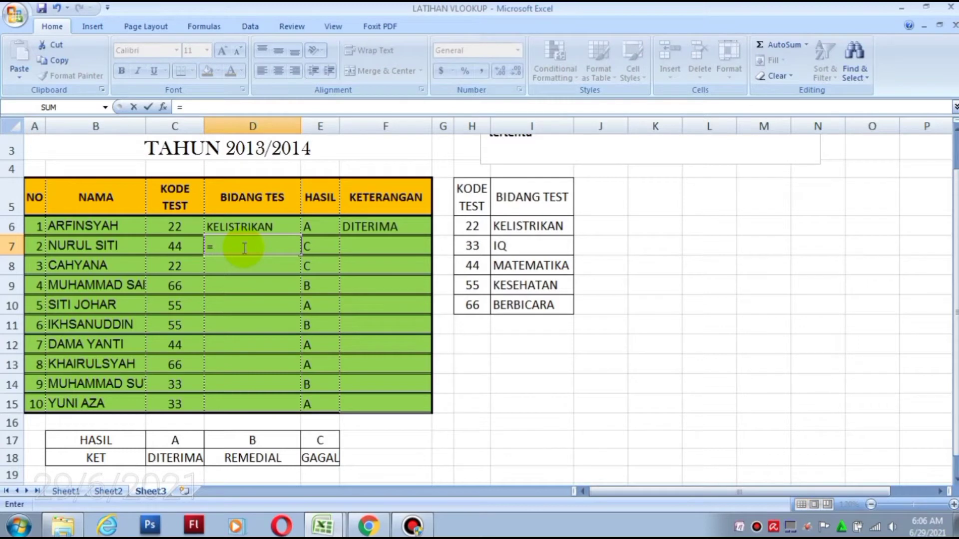
pyautogui.write('VLO')
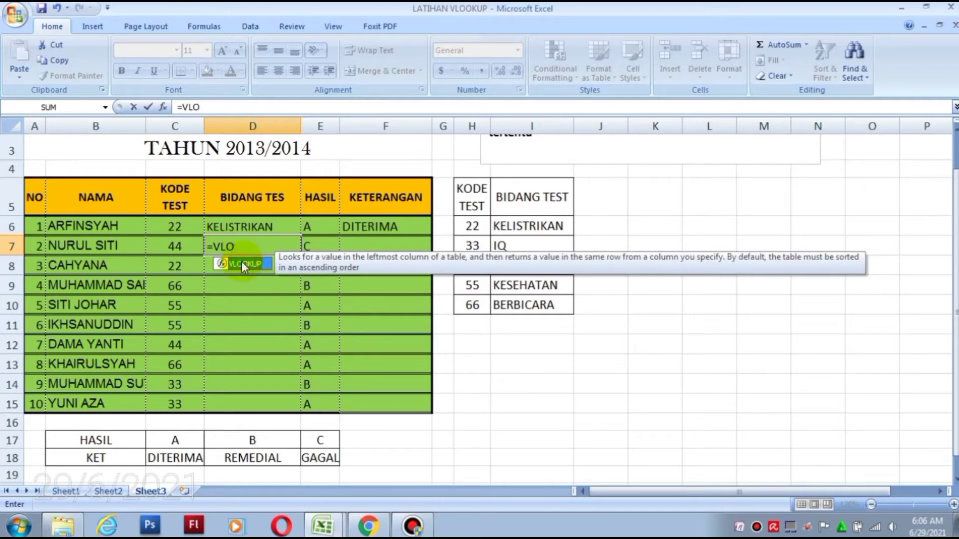
pyautogui.doubleClick(242, 261)
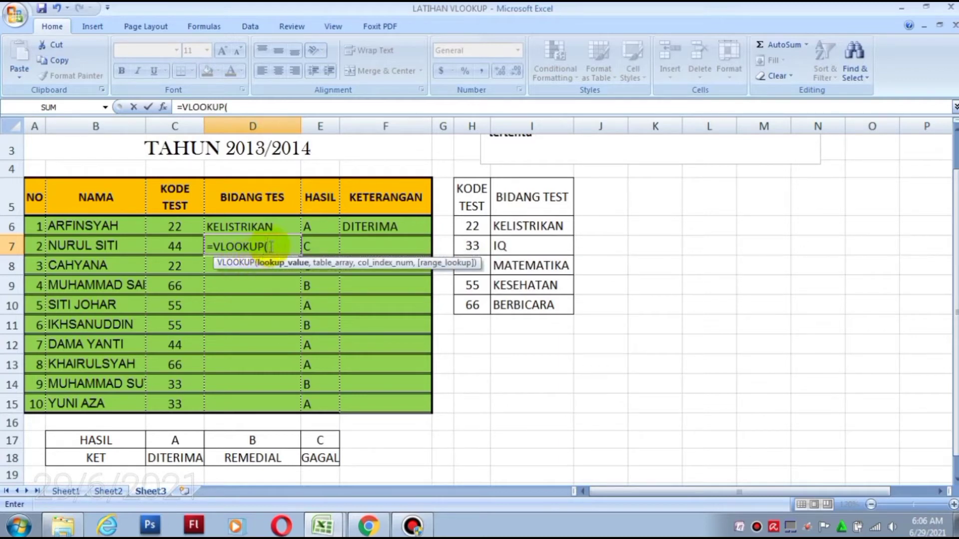
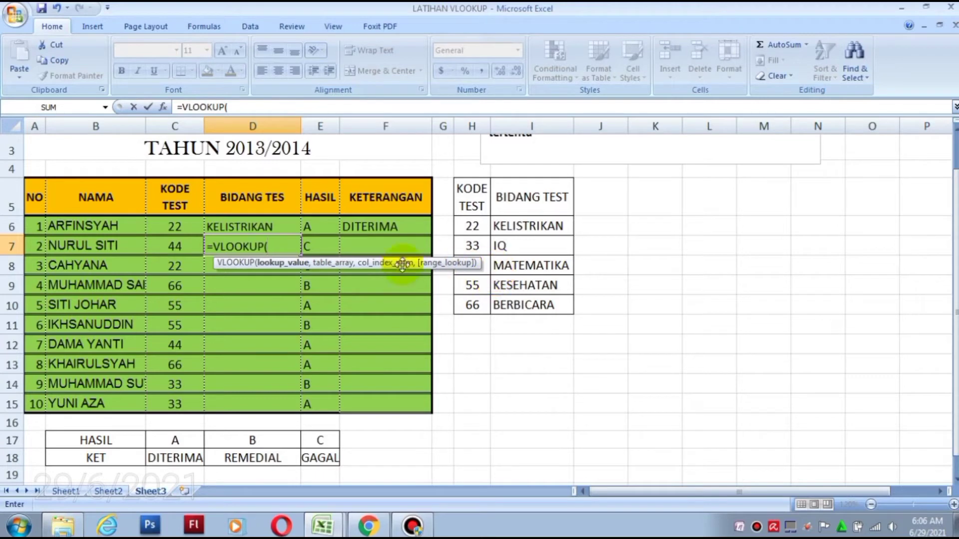
# - Use the test code in C7 as the VLOOKUP lookup value in D7
pyautogui.click(185, 247)
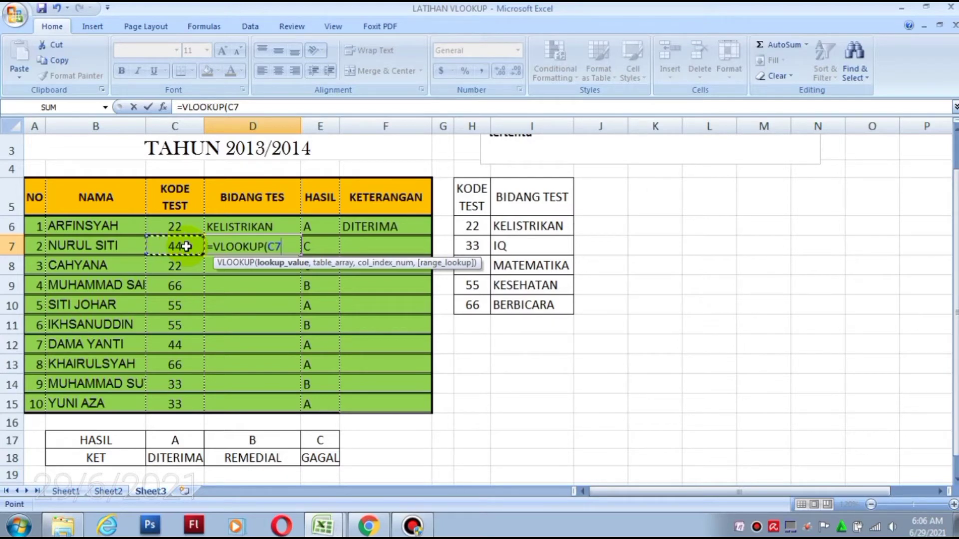
pyautogui.write(',')
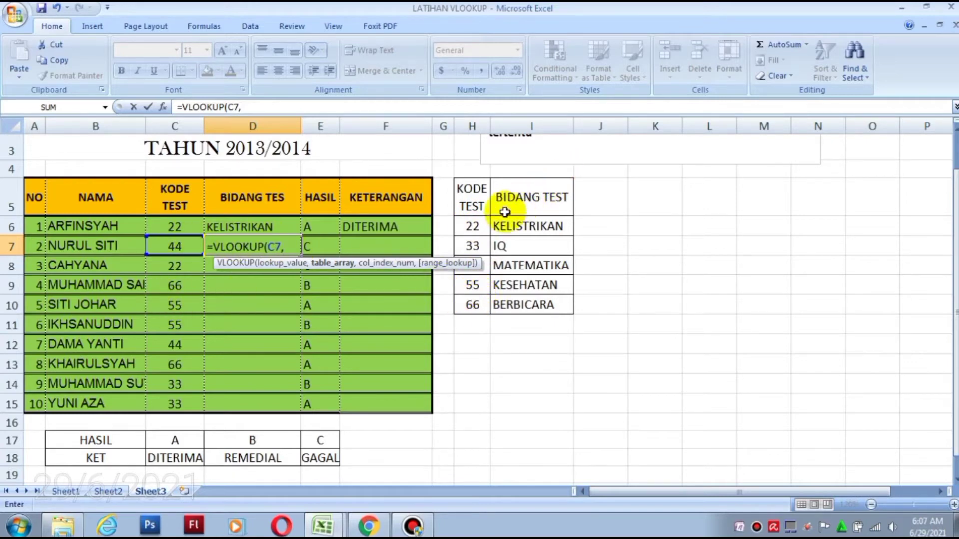
# - Complete D7 as =VLOOKUP(C7,$H$6:$I$10,2) so it returns MATEMATIKA
pyautogui.moveTo(473, 224)
pyautogui.mouseDown()
pyautogui.moveTo(516, 256)
pyautogui.moveTo(521, 301)
pyautogui.mouseUp()
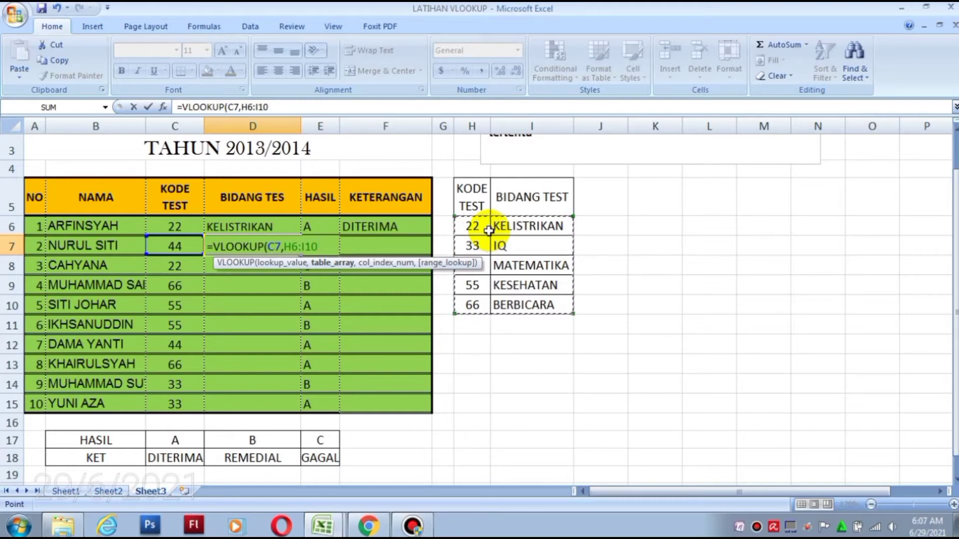
pyautogui.press('F4')
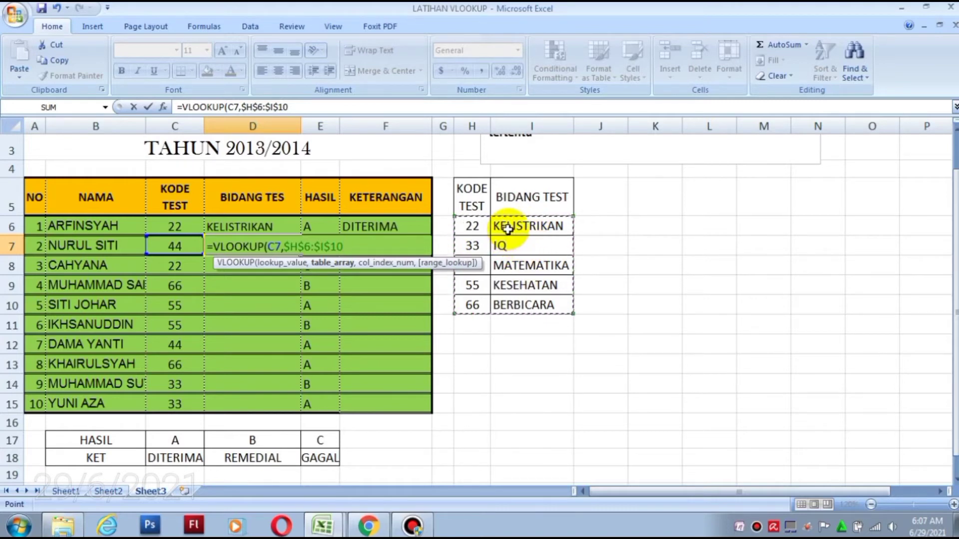
pyautogui.write(',2')
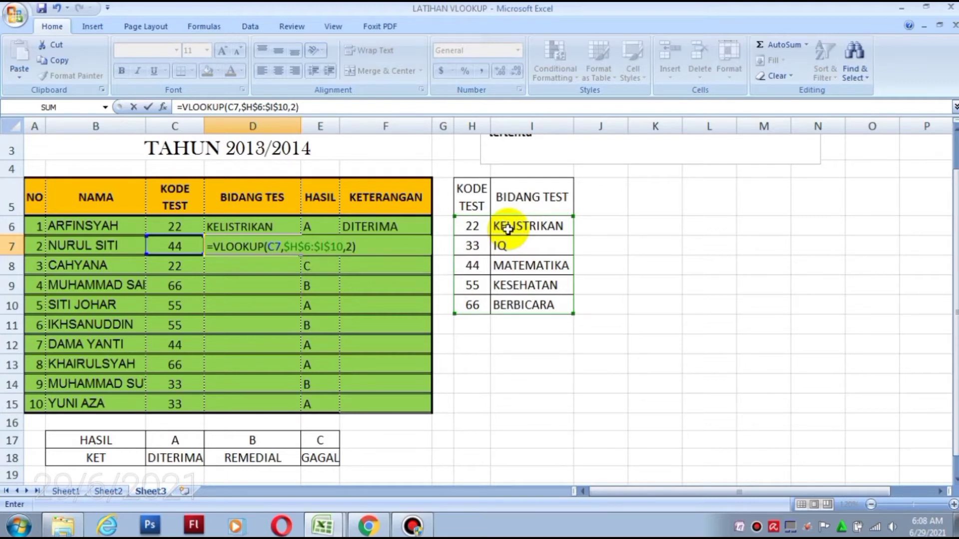
pyautogui.press('Return')
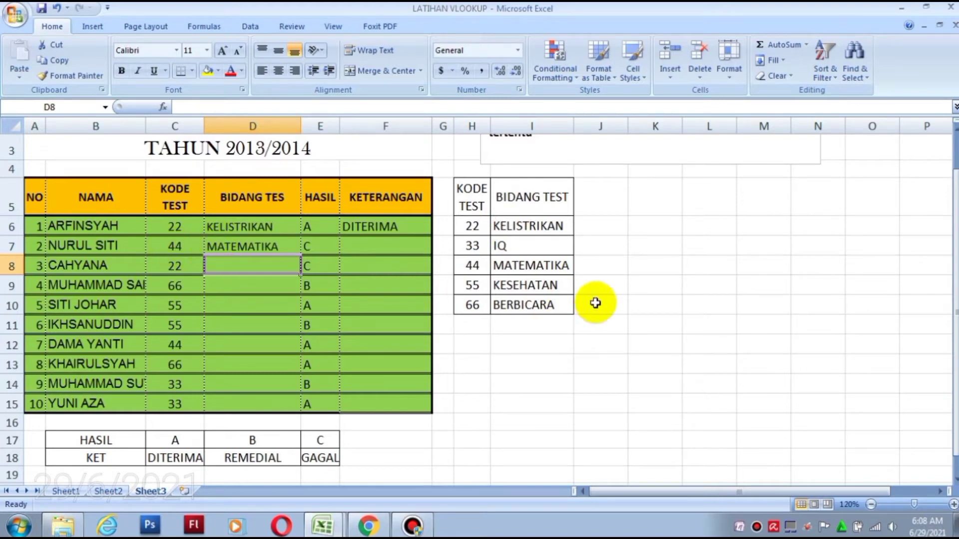
# - Fill the D7 formula down to D15, check it in D9, then select D7:D15
pyautogui.click(279, 244)
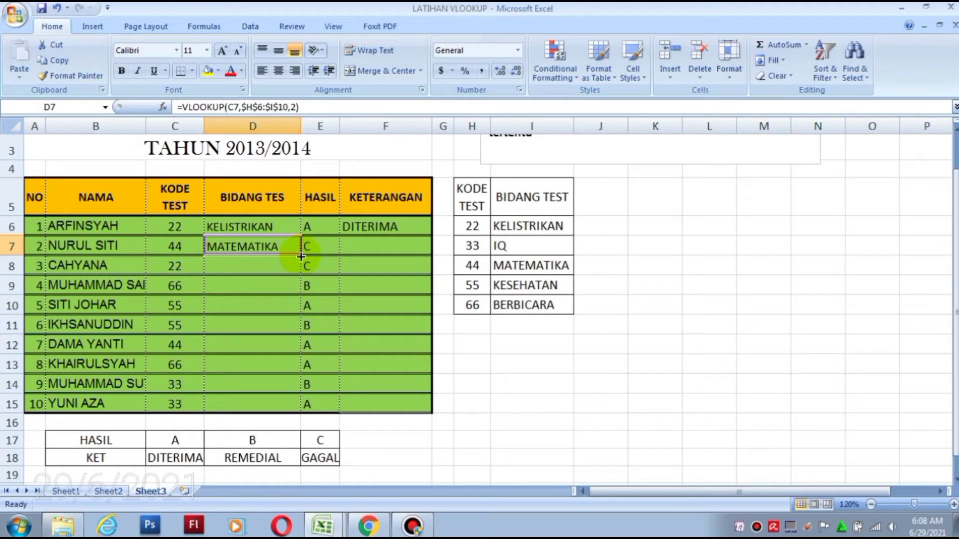
pyautogui.moveTo(300, 256); pyautogui.dragTo(295, 407)
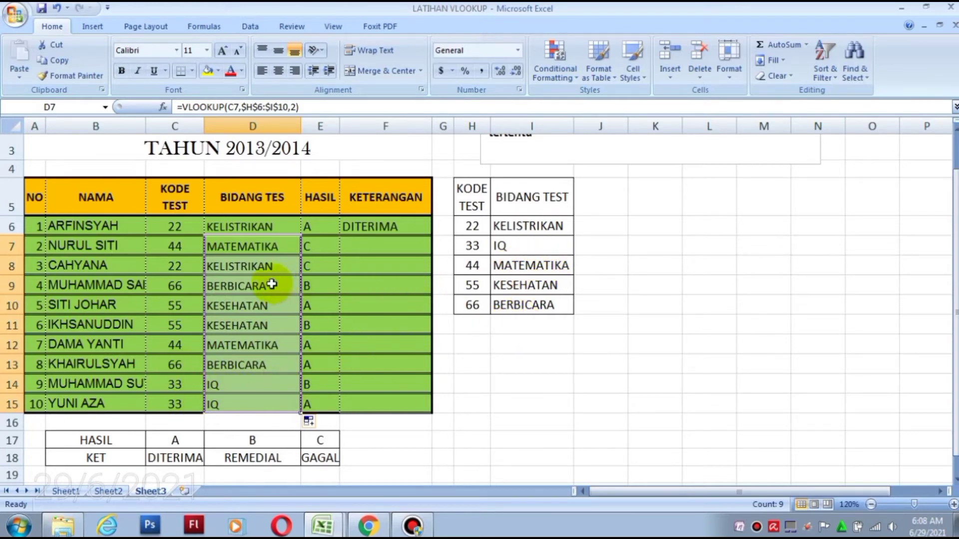
pyautogui.click(249, 277)
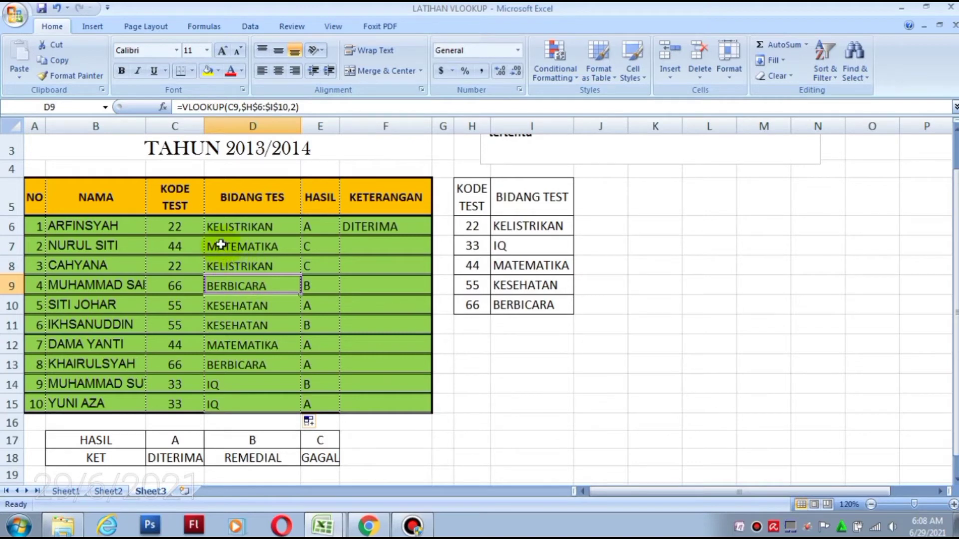
pyautogui.moveTo(221, 245); pyautogui.dragTo(246, 396)
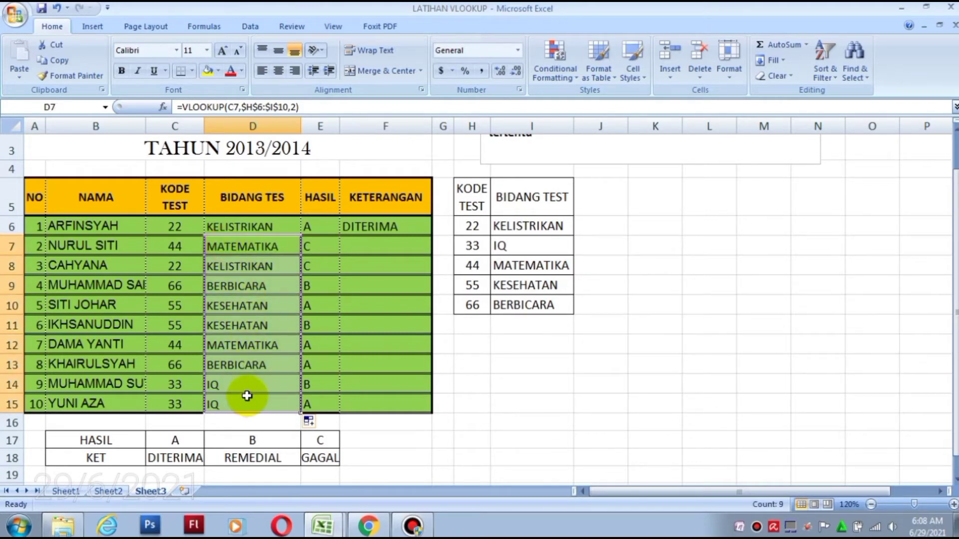
# - Delete the D7:D15 results and start a fresh =VLOOKUP( formula in D7
pyautogui.press('Delete')
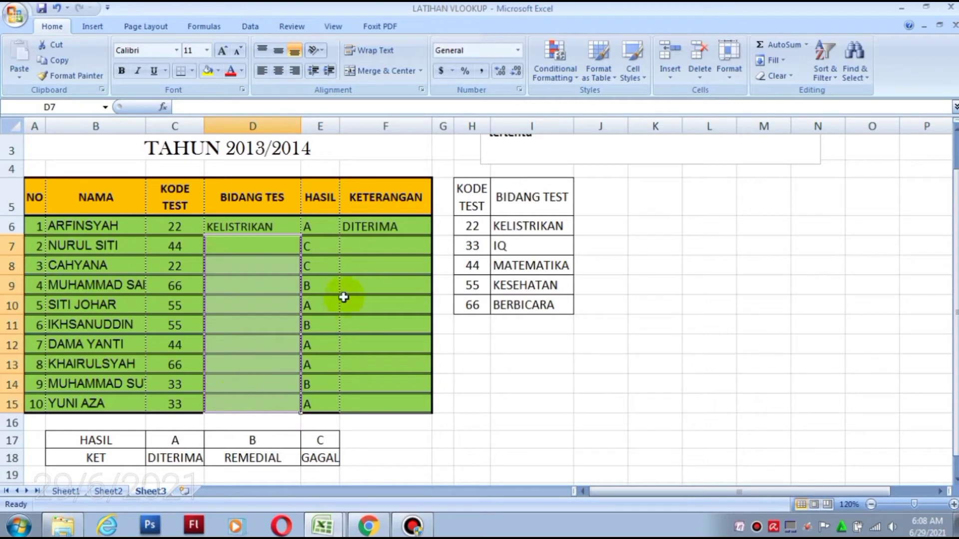
pyautogui.click(351, 285)
pyautogui.click(228, 248)
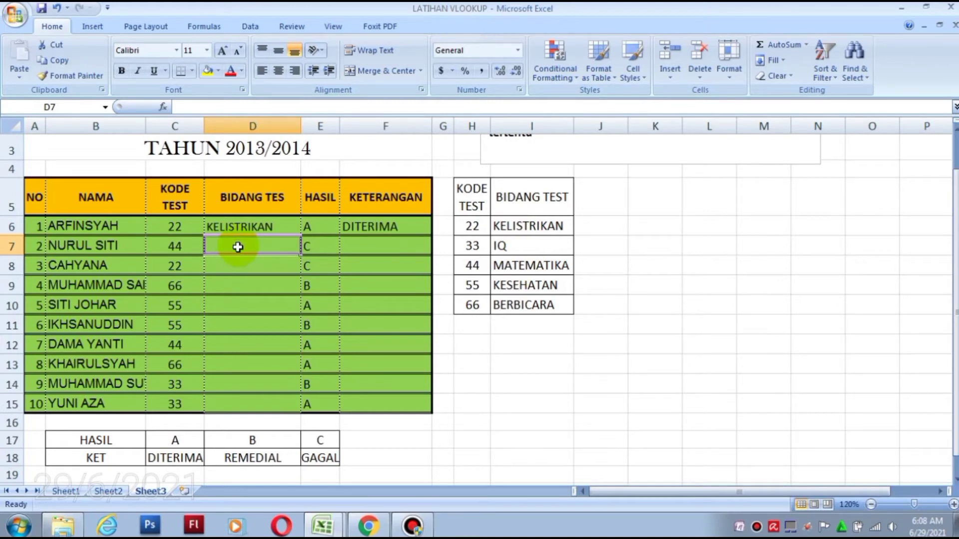
pyautogui.write('=')
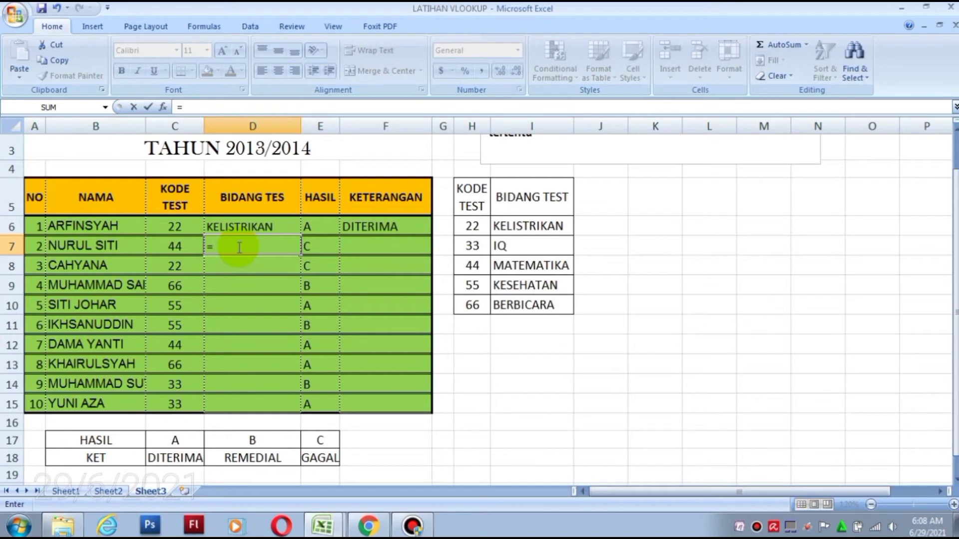
pyautogui.write('V')
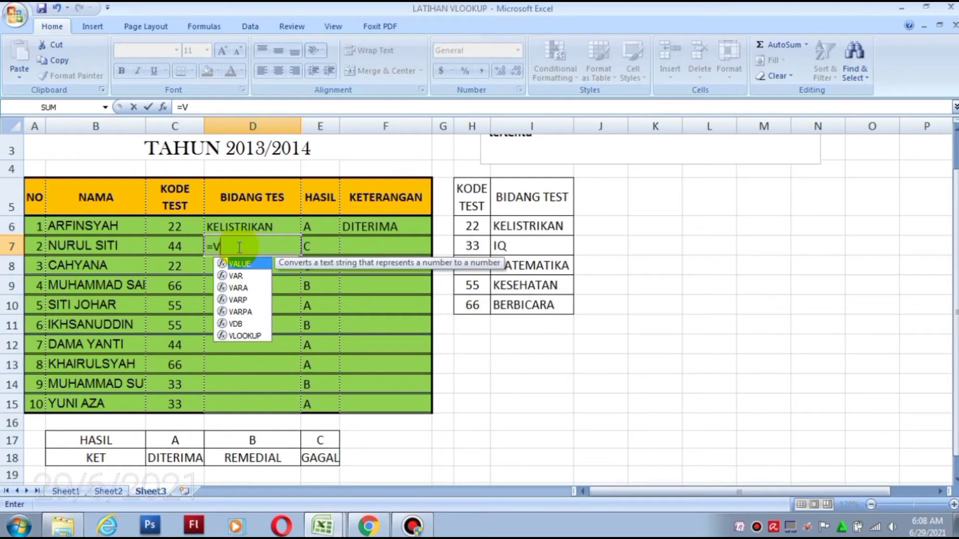
pyautogui.write('L')
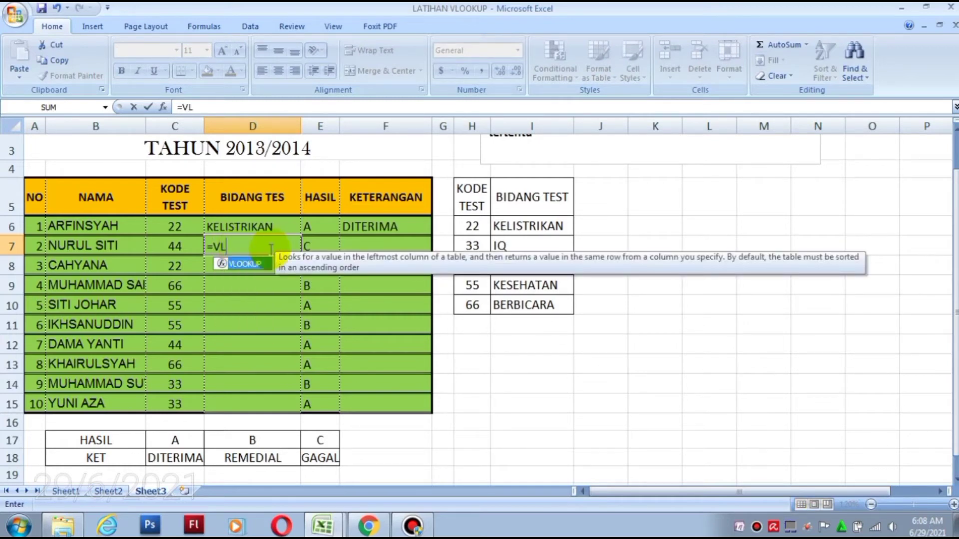
pyautogui.doubleClick(253, 265)
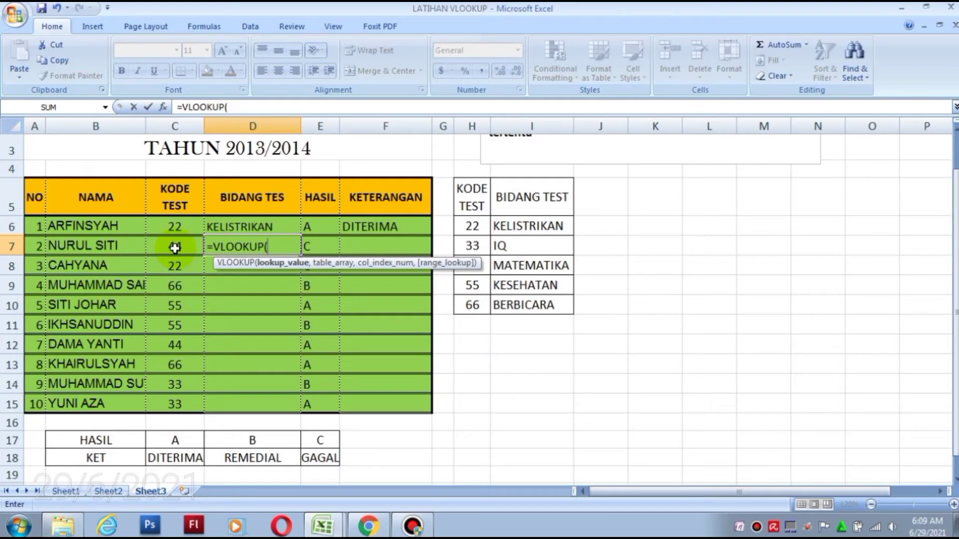
# - Enter C7 and the absolute range $H$6:$I$10 as the D7 VLOOKUP arguments
pyautogui.click(176, 246)
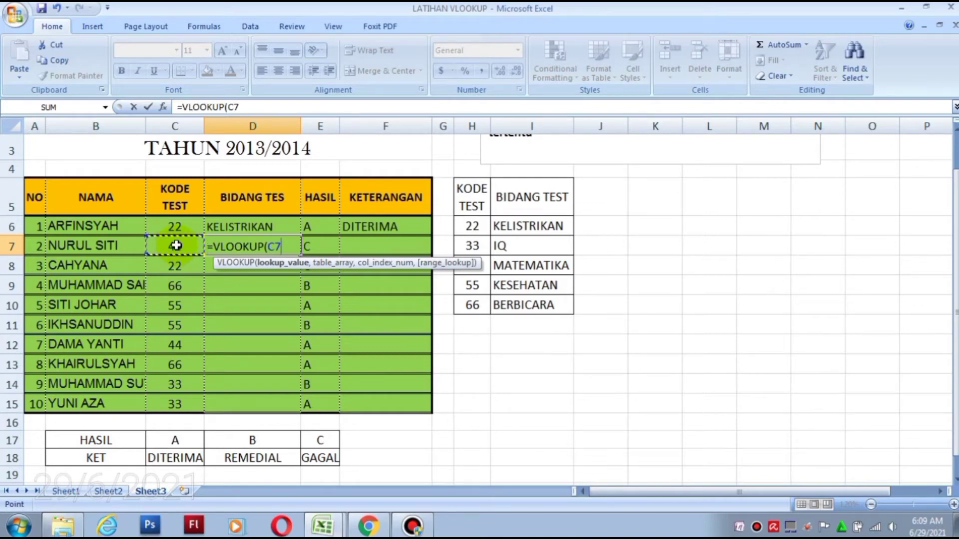
pyautogui.write(',')
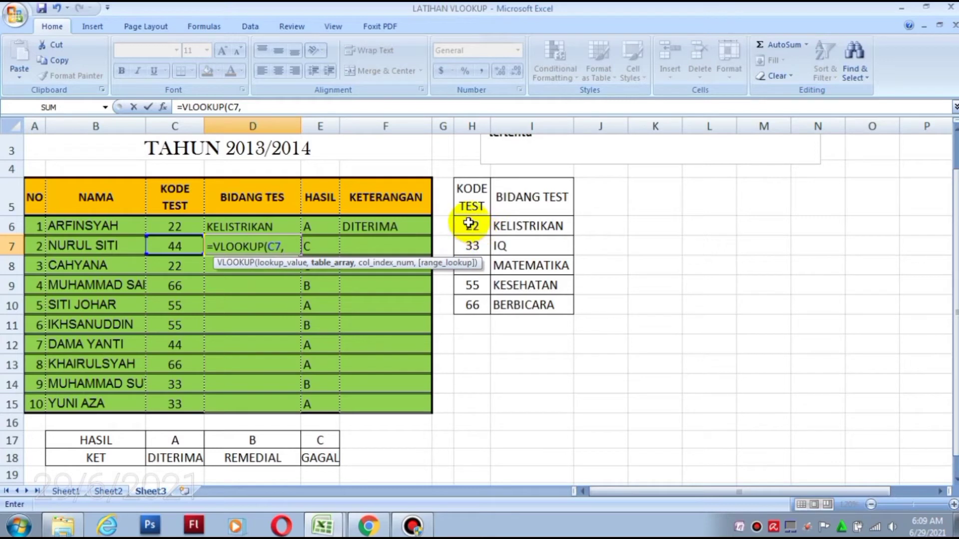
pyautogui.moveTo(469, 223); pyautogui.dragTo(520, 303)
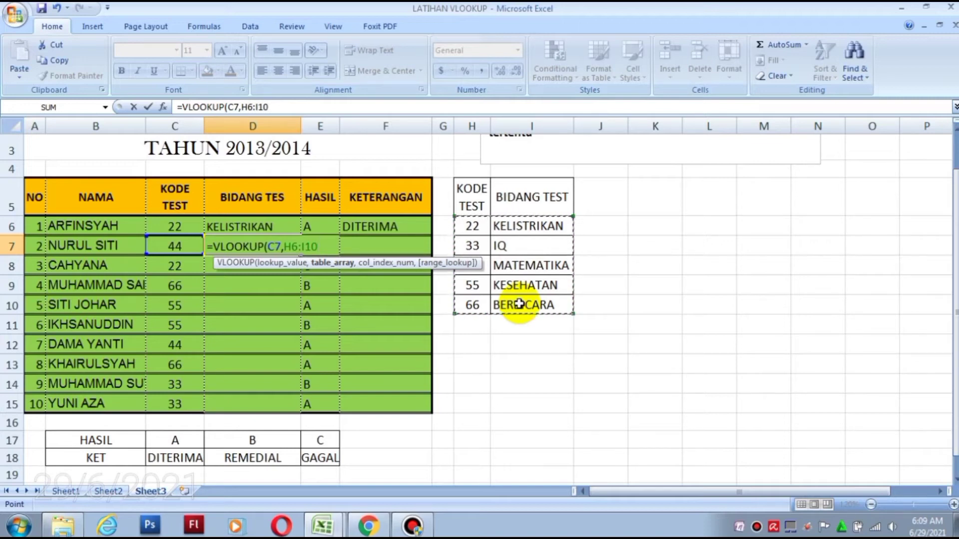
pyautogui.press('F4')
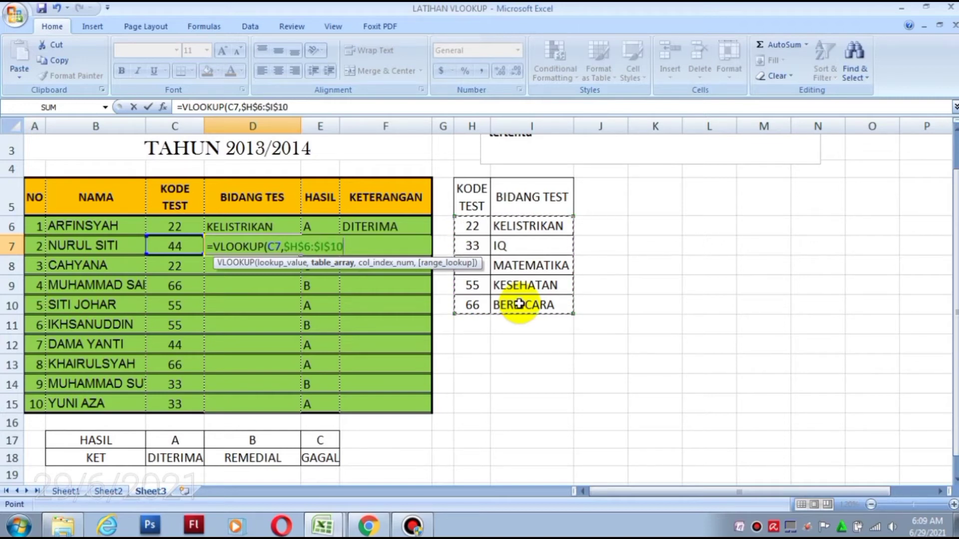
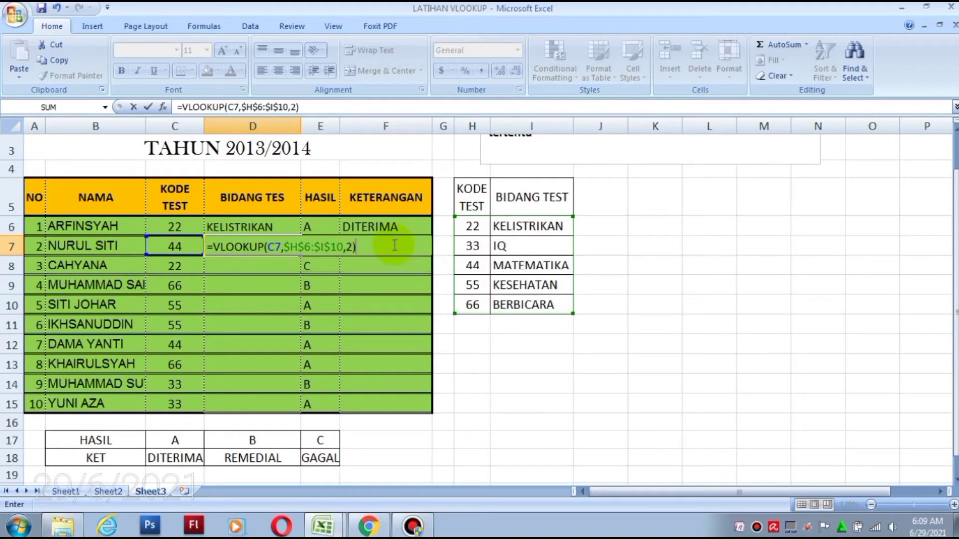
# - Commit the D7 VLOOKUP and copy it down to D15 to fill BIDANG TES
pyautogui.press('Return')
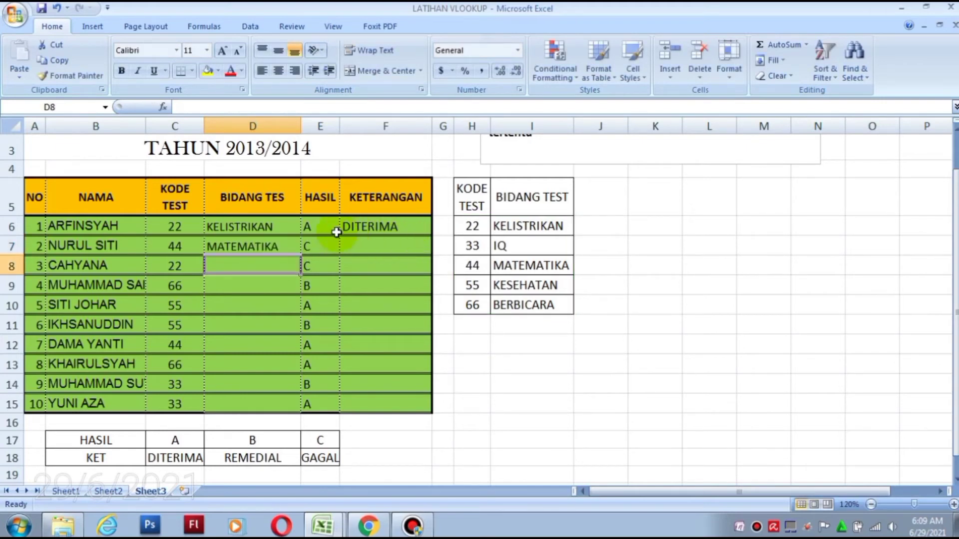
pyautogui.click(285, 244)
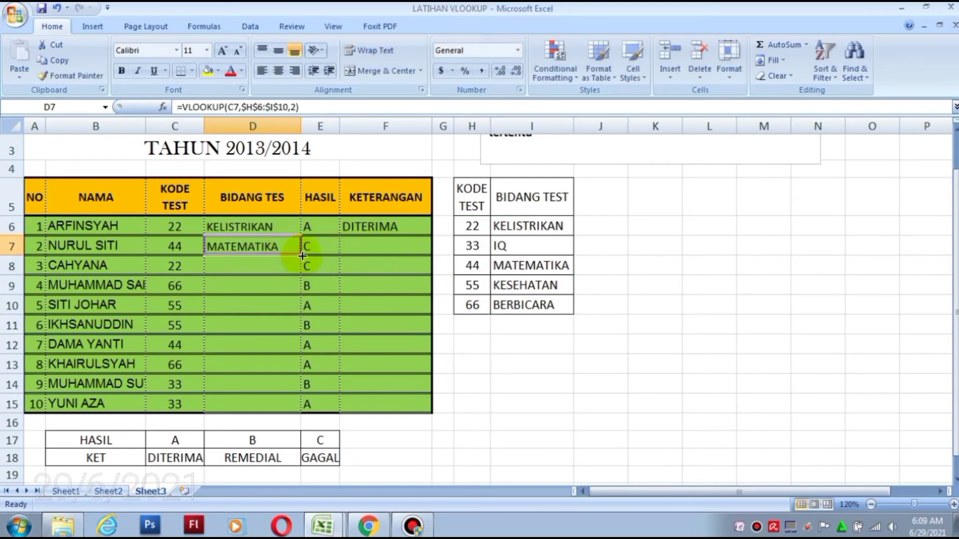
pyautogui.moveTo(302, 255); pyautogui.dragTo(297, 408)
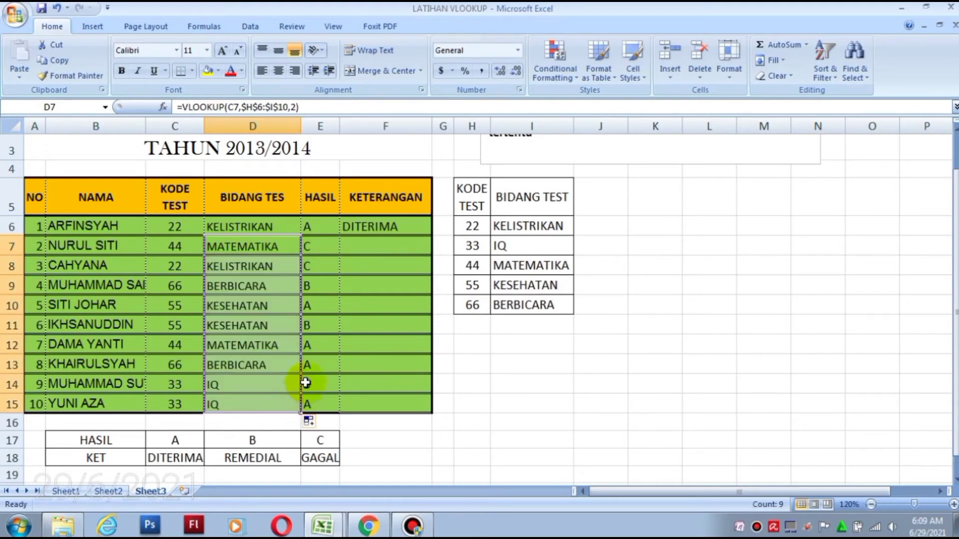
pyautogui.click(368, 246)
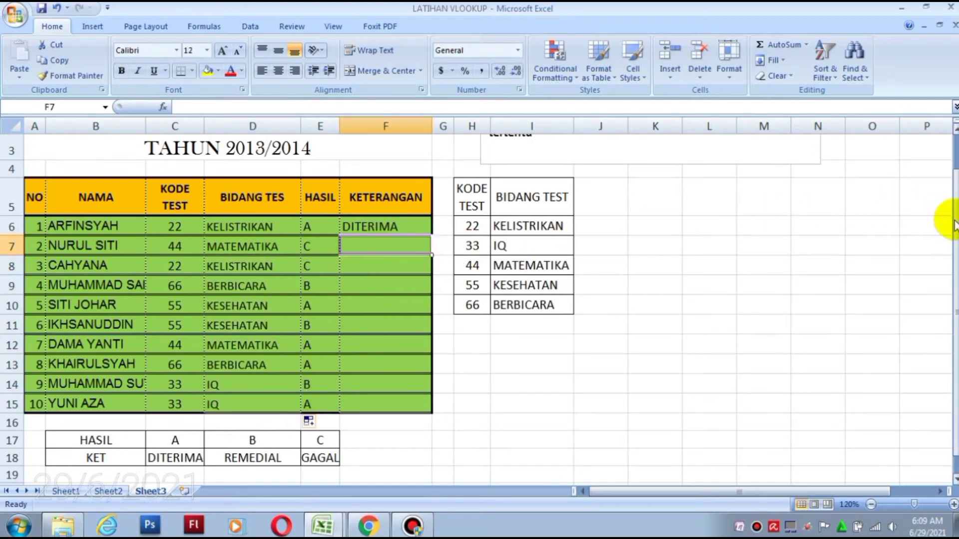
# - Enter =HLOOKUP(E7,$C$17:$E$18,2) in F7 so the second student's KETERANGAN shows GAGAL
pyautogui.moveTo(957, 220); pyautogui.dragTo(949, 224)
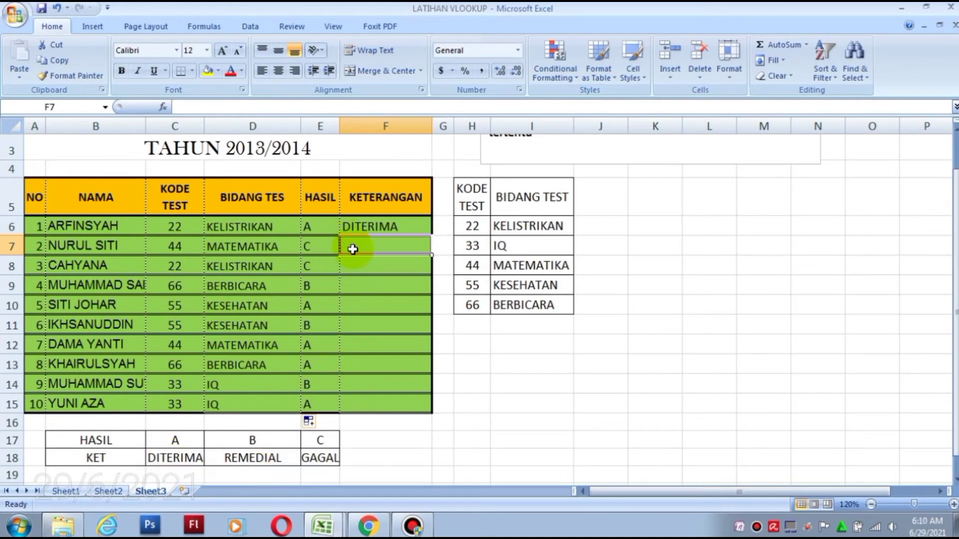
pyautogui.write('=H')
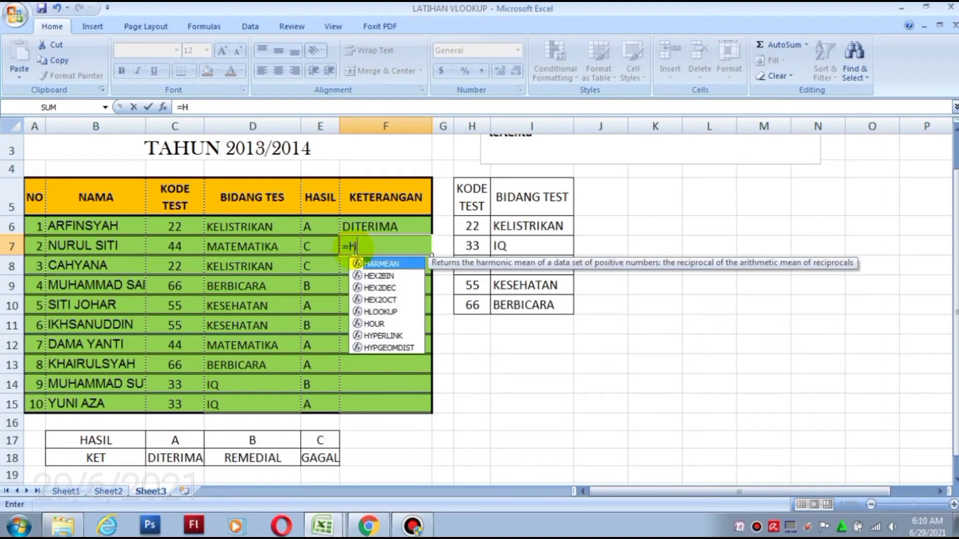
pyautogui.write('LO')
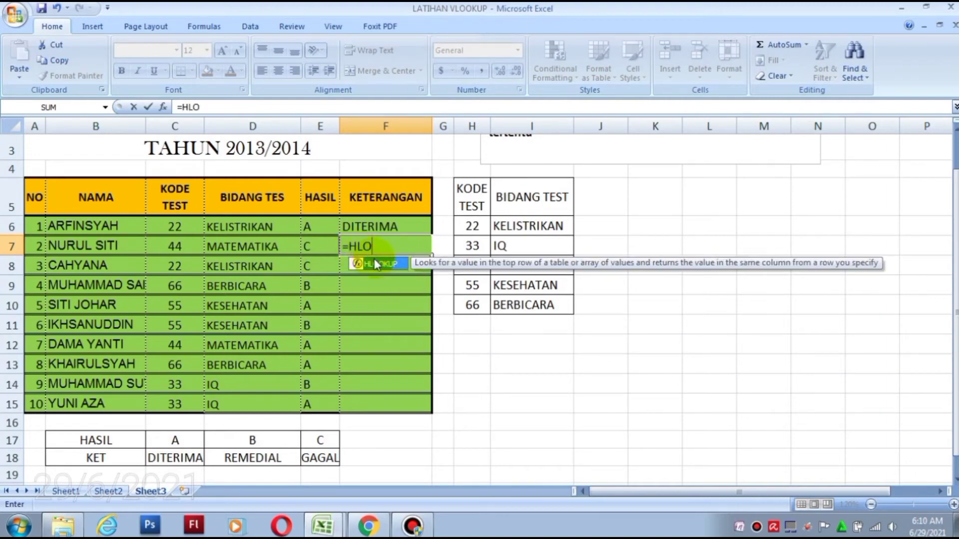
pyautogui.doubleClick(377, 264)
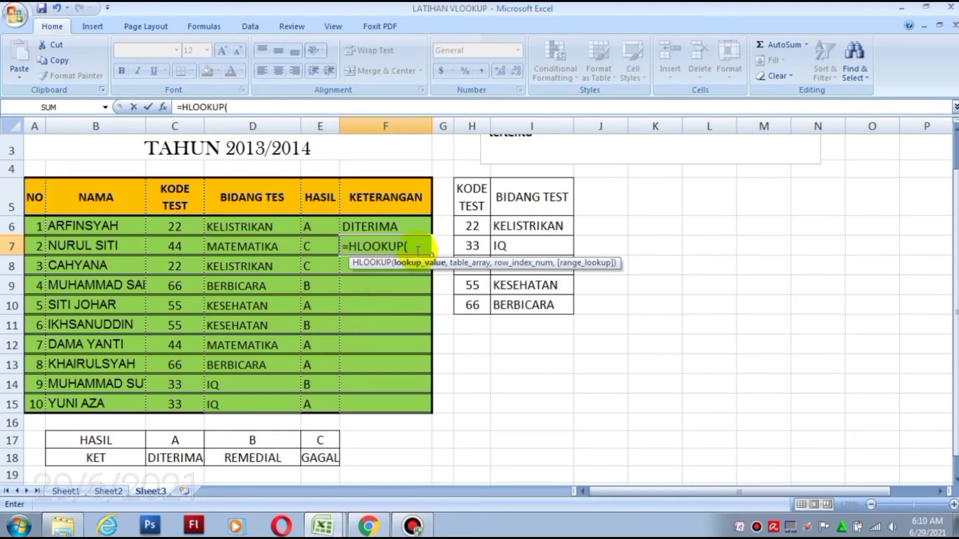
pyautogui.click(319, 244)
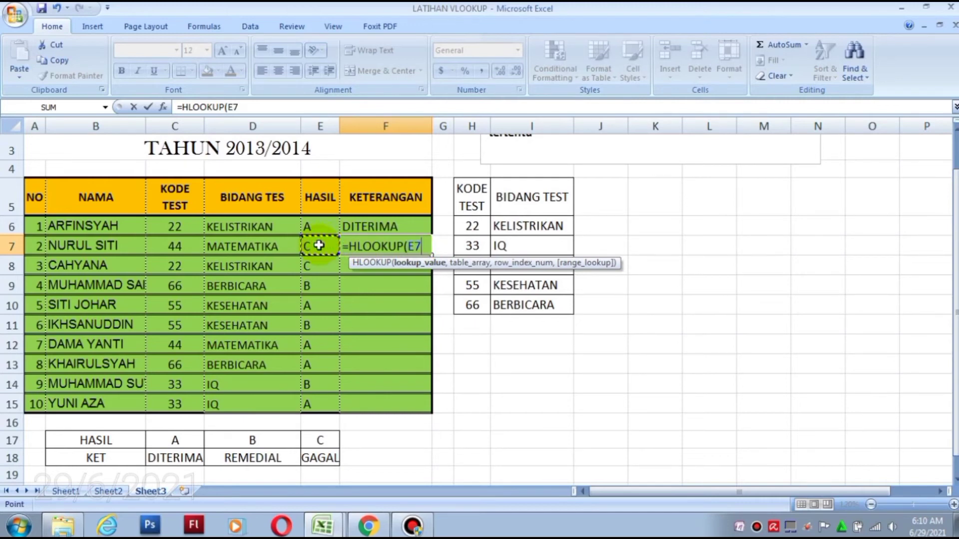
pyautogui.write(',')
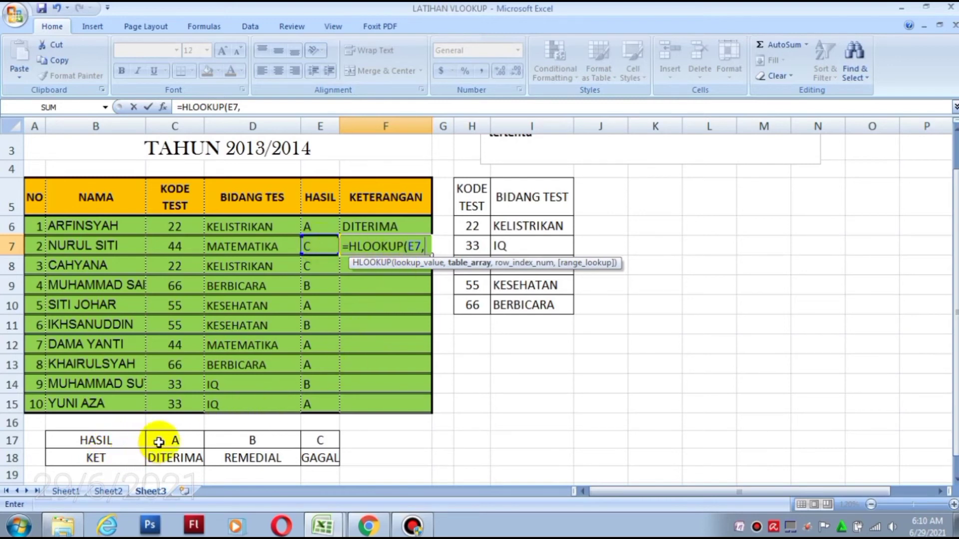
pyautogui.moveTo(163, 439)
pyautogui.mouseDown()
pyautogui.moveTo(187, 456)
pyautogui.moveTo(320, 460)
pyautogui.mouseUp()
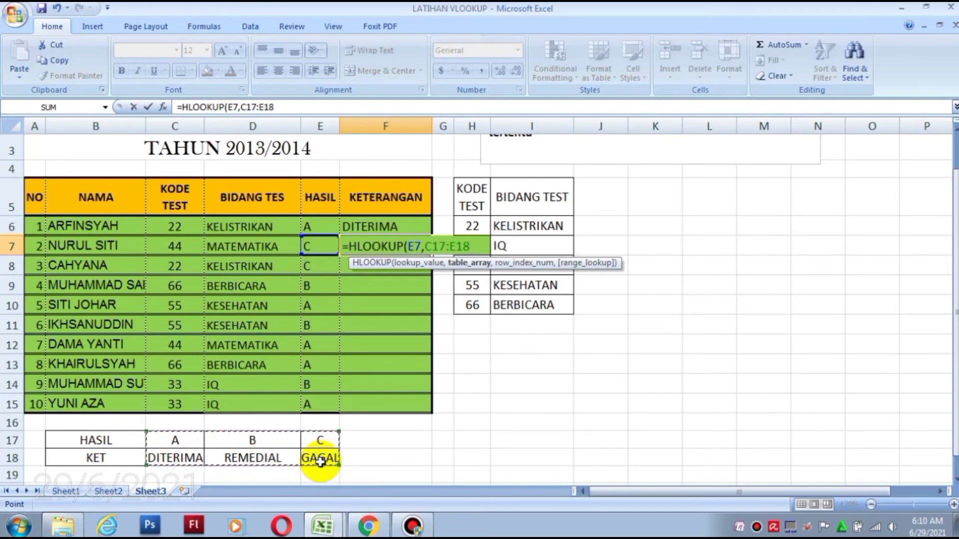
pyautogui.press('F4')
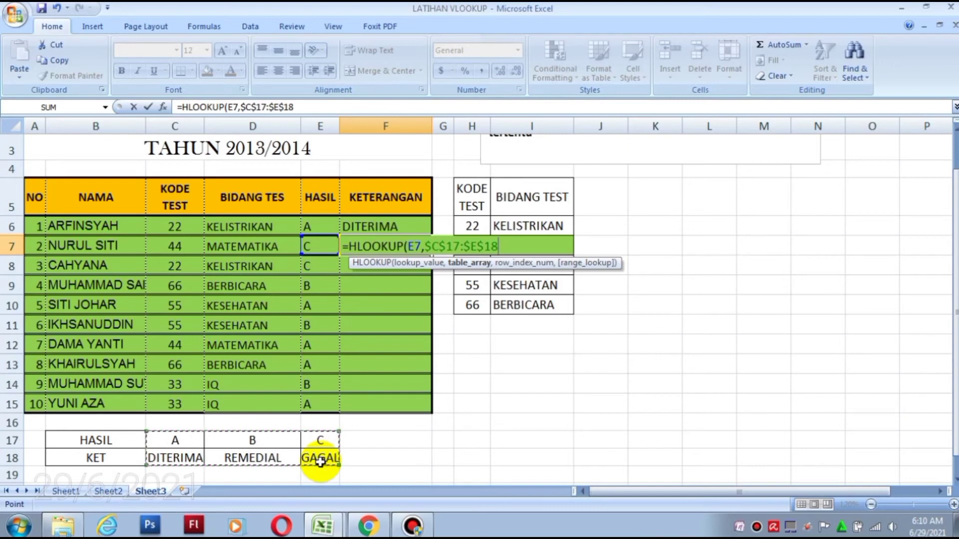
pyautogui.write(',')
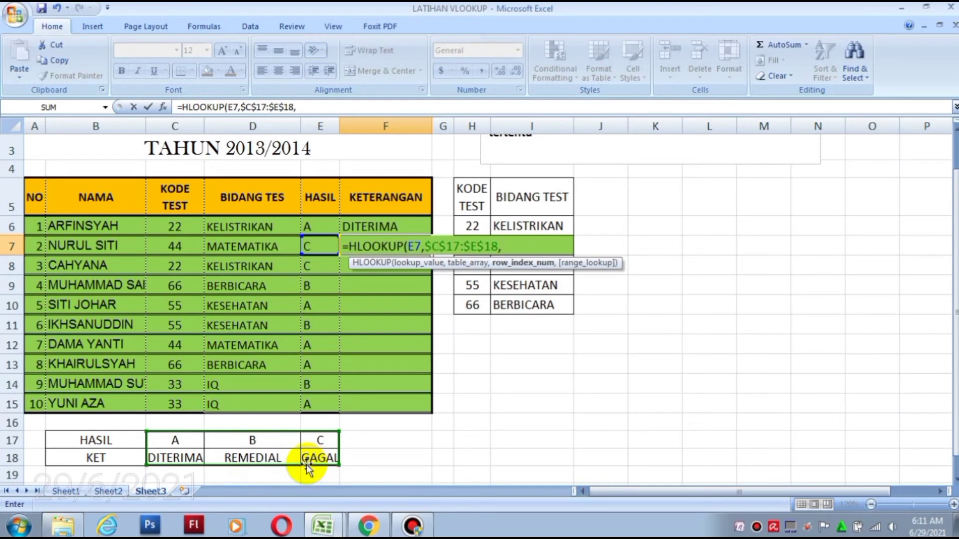
pyautogui.write('2')
pyautogui.write(')')
pyautogui.press('Return')
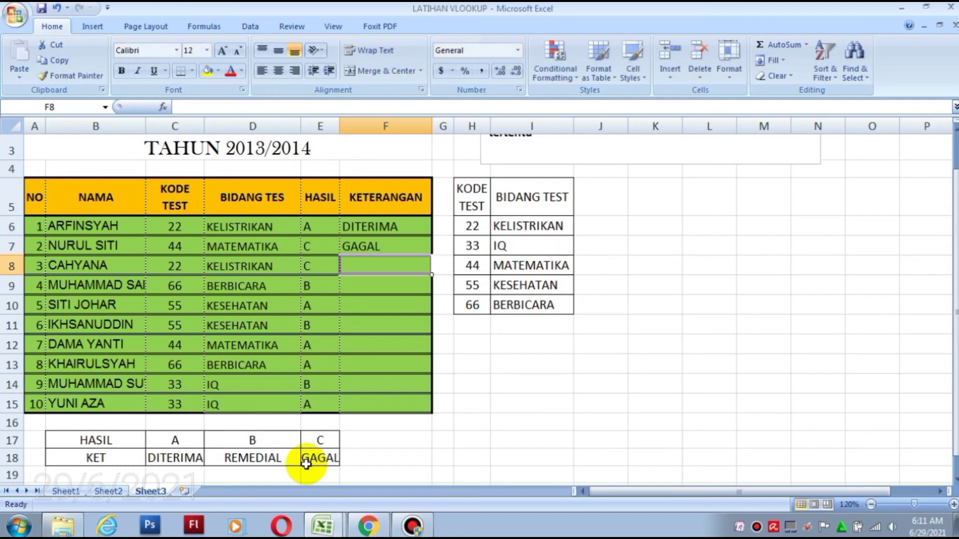
# - Copy the F7 HLOOKUP down to F15, check the DITERIMA/REMEDIAL pairs, then clear F6:F15
pyautogui.click(377, 246)
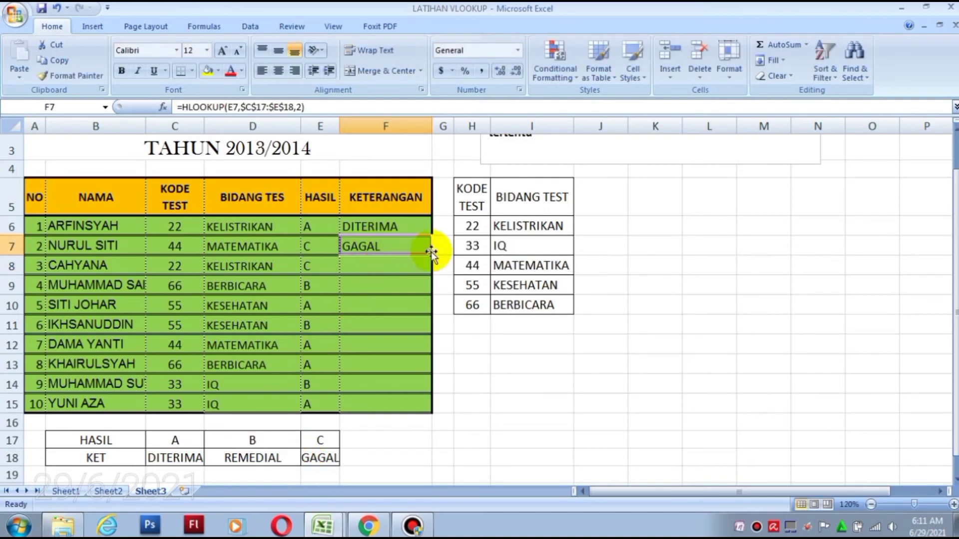
pyautogui.moveTo(433, 256); pyautogui.dragTo(386, 415)
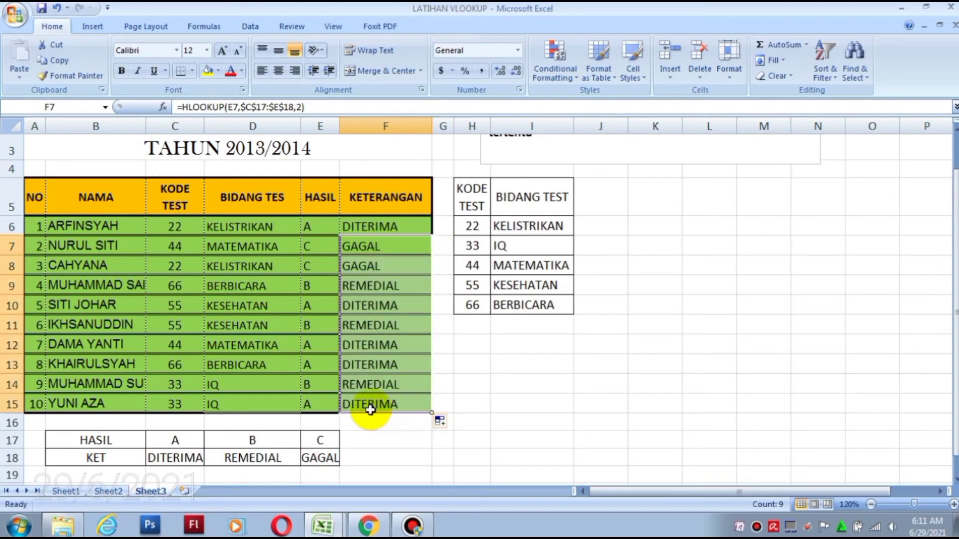
pyautogui.click(177, 455)
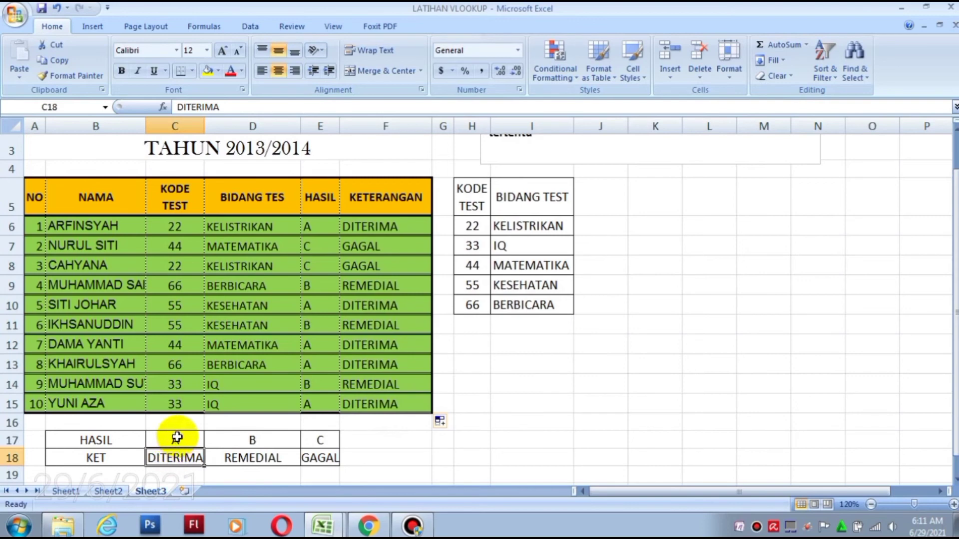
pyautogui.moveTo(177, 438); pyautogui.dragTo(176, 457)
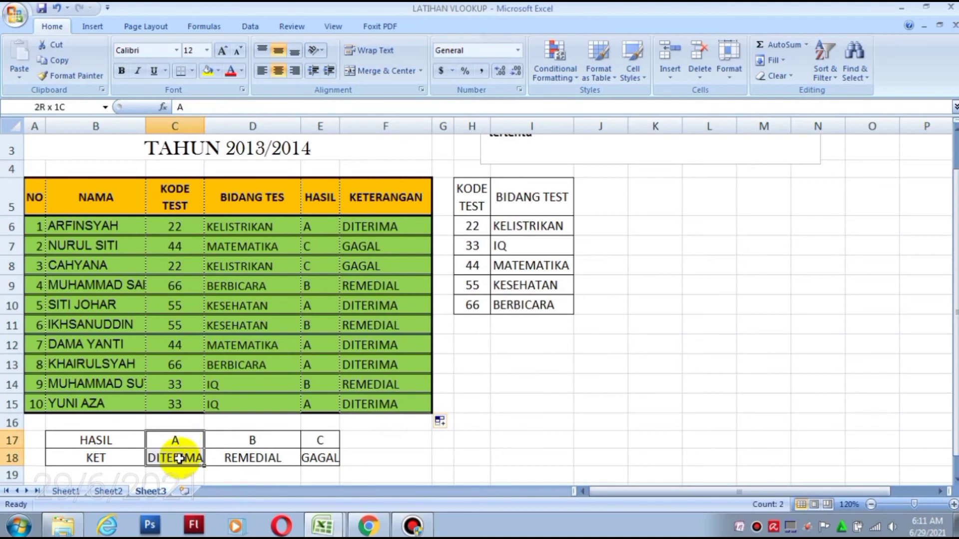
pyautogui.click(361, 387)
pyautogui.click(243, 456)
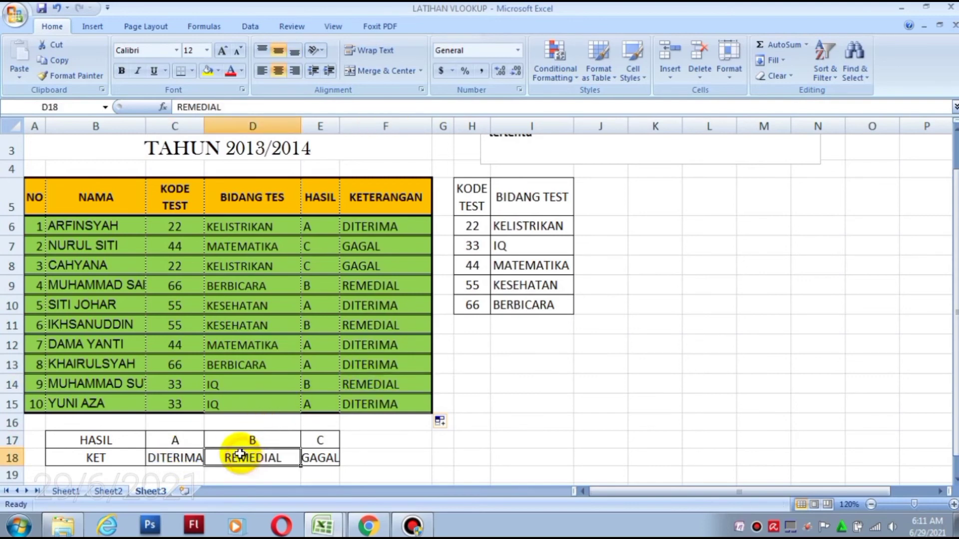
pyautogui.moveTo(252, 440); pyautogui.dragTo(252, 457)
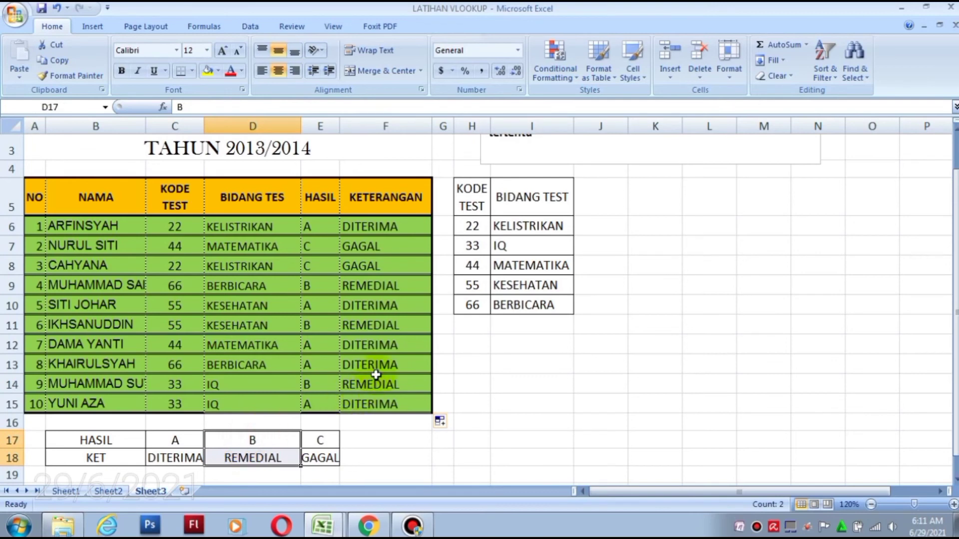
pyautogui.moveTo(393, 224); pyautogui.dragTo(399, 399)
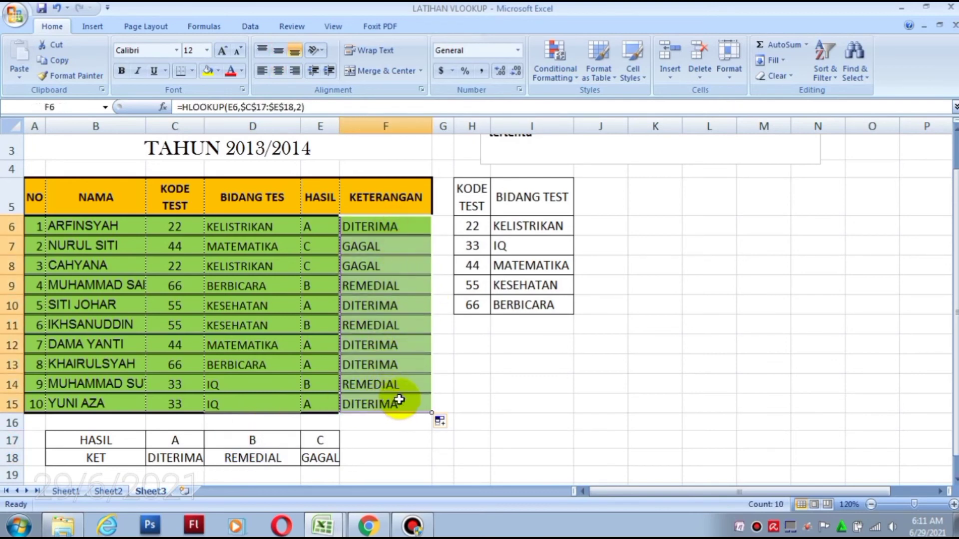
pyautogui.press('Delete')
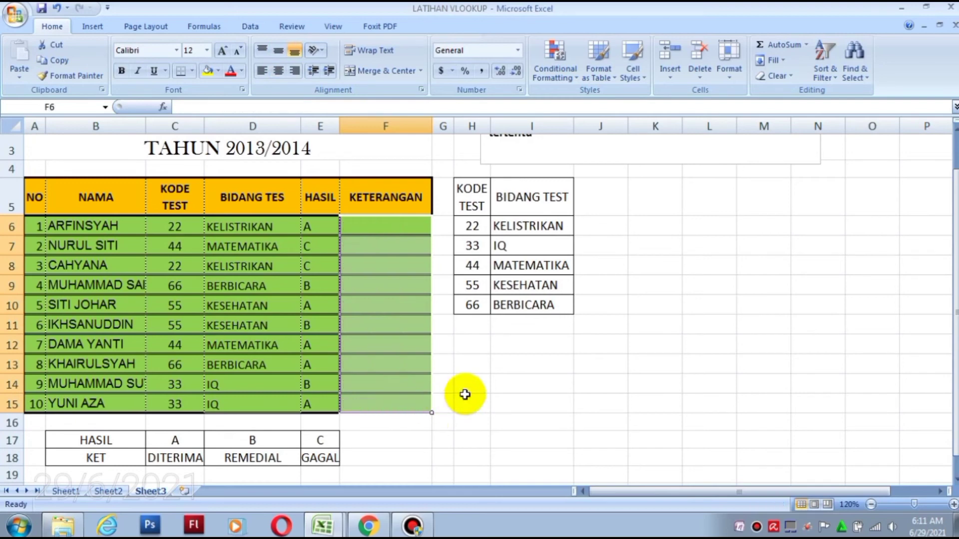
# - In F6, start =HLOOKUP(E6,$C$17:$E$18, with the HASIL/KET range locked absolute
pyautogui.click(465, 400)
pyautogui.click(363, 224)
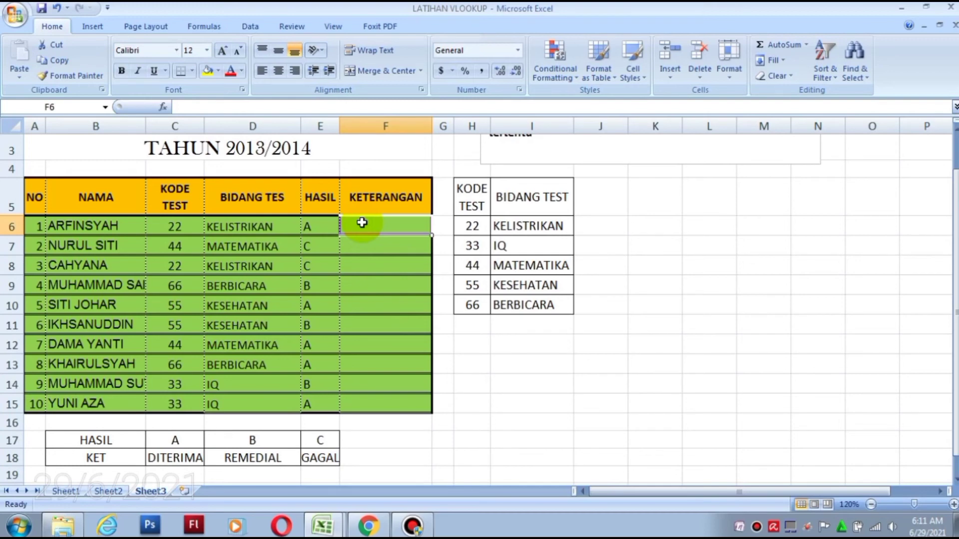
pyautogui.write('=')
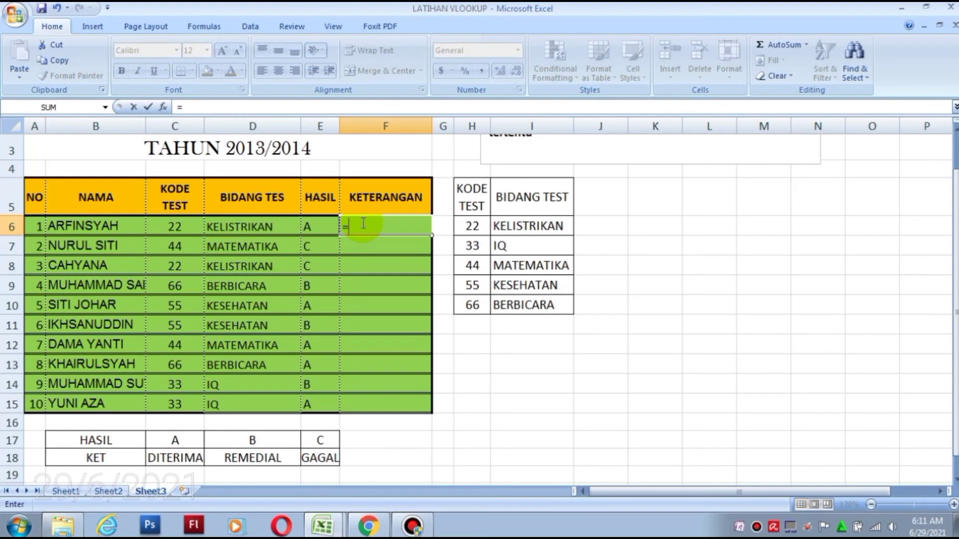
pyautogui.write('HLO')
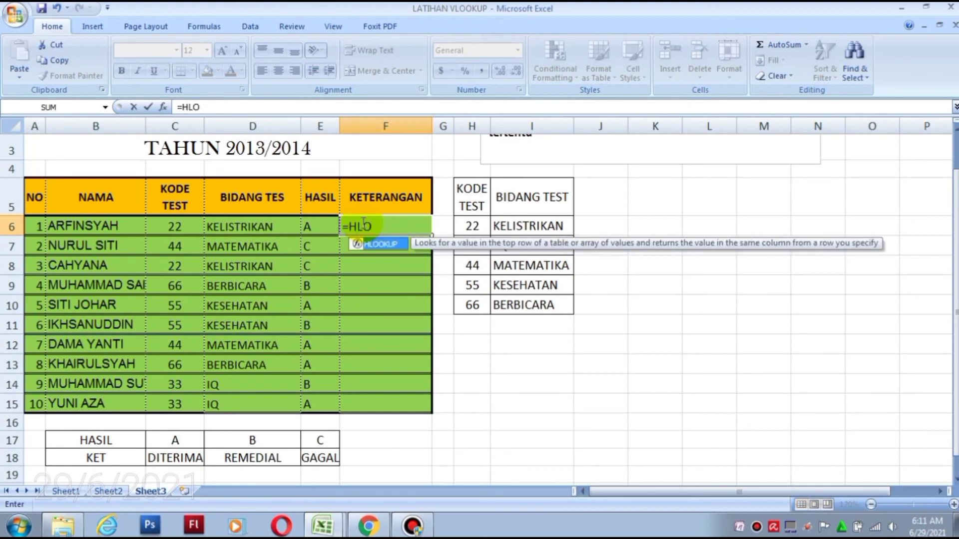
pyautogui.doubleClick(382, 244)
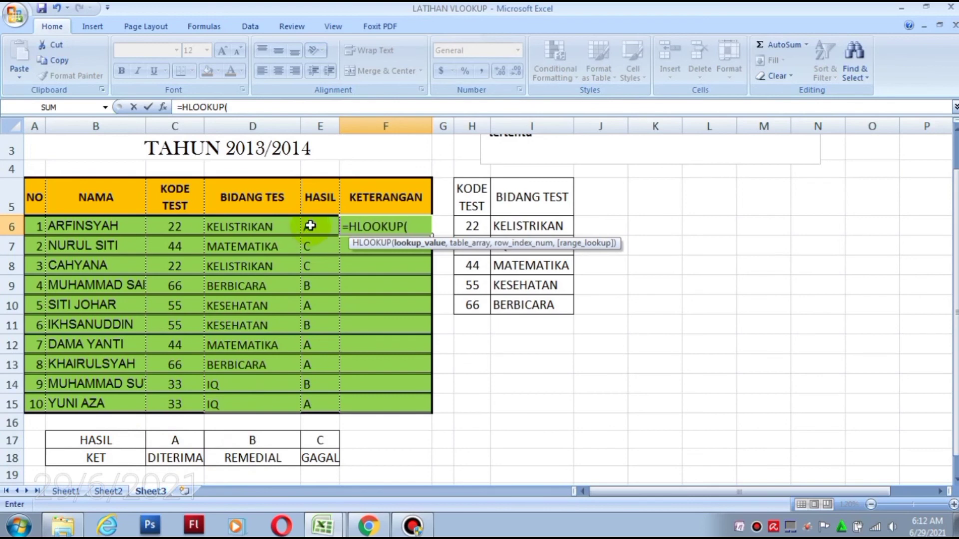
pyautogui.click(310, 226)
pyautogui.write(',')
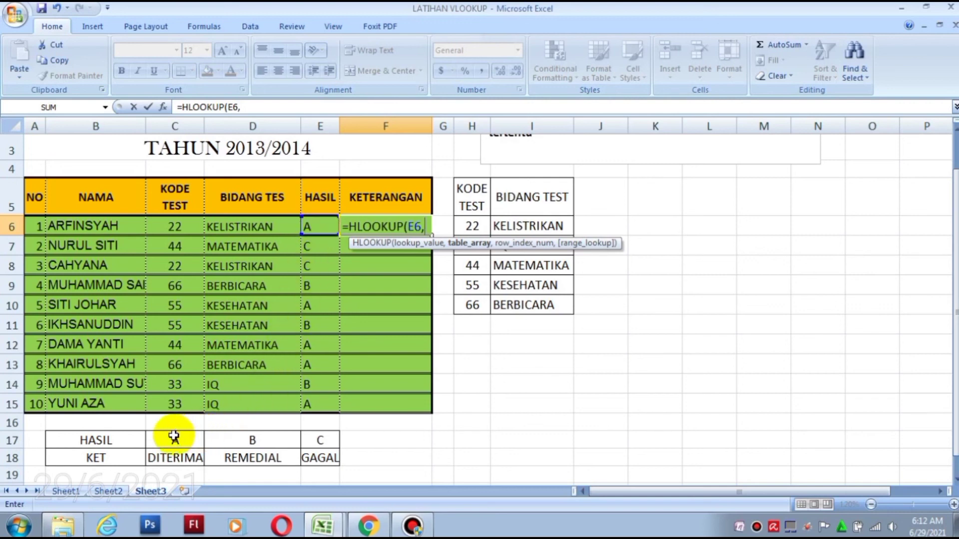
pyautogui.moveTo(165, 436); pyautogui.dragTo(318, 456)
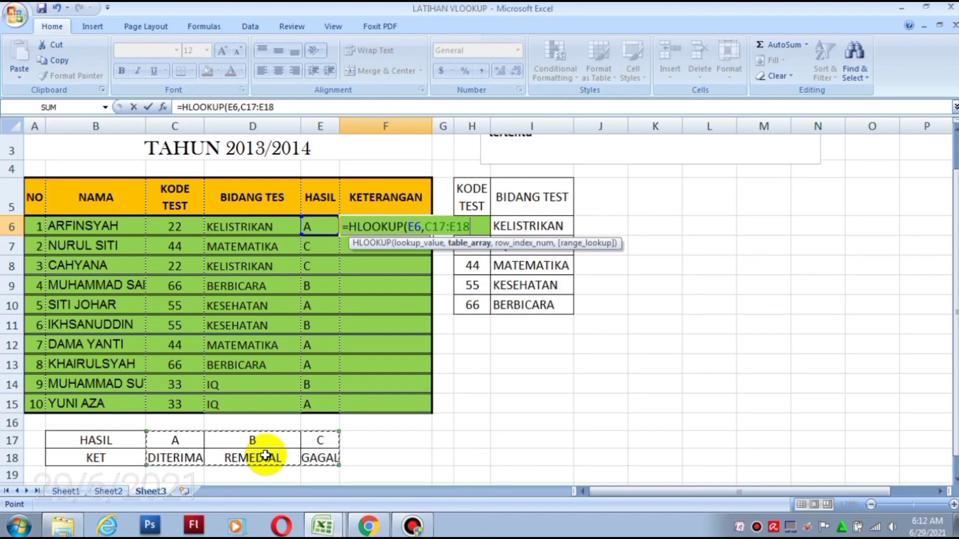
pyautogui.press('F4')
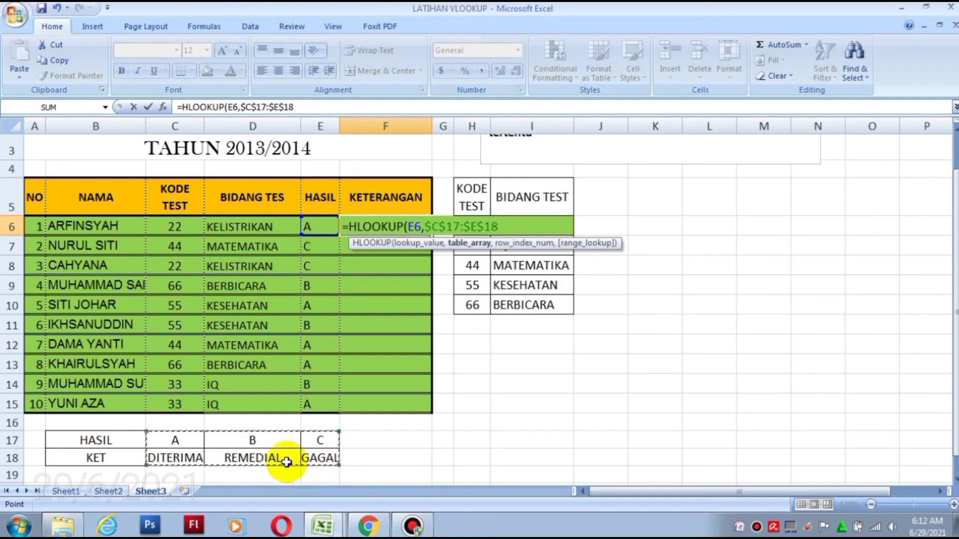
pyautogui.write(',')
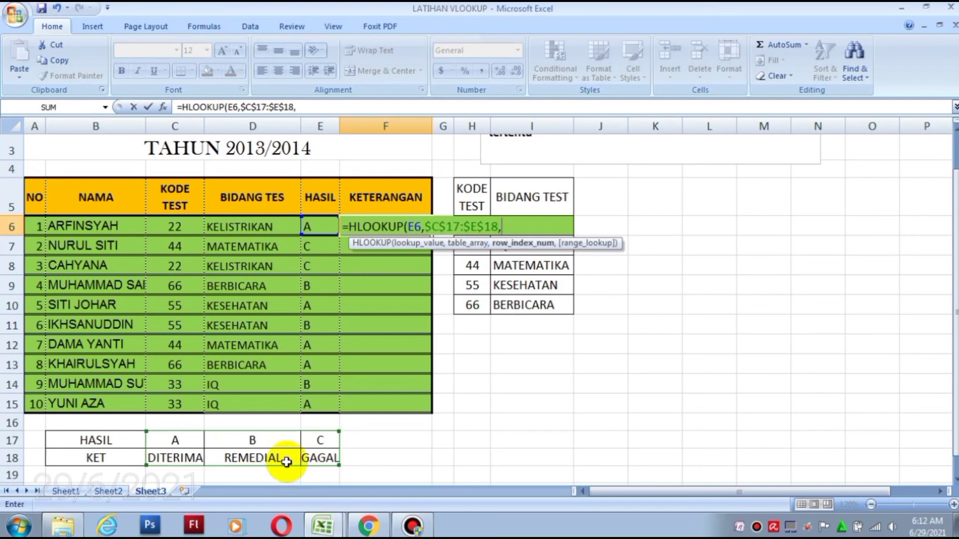
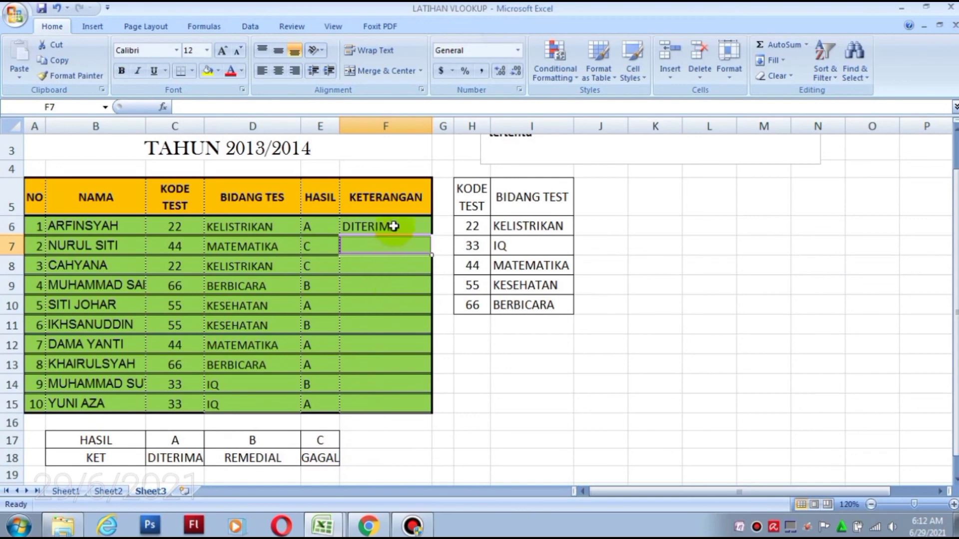
# - Copy F6's =HLOOKUP(E6,$C$17:$E$18,2) formula down to F15 for all ten students
pyautogui.click(395, 226)
pyautogui.moveTo(426, 240); pyautogui.dragTo(431, 405)
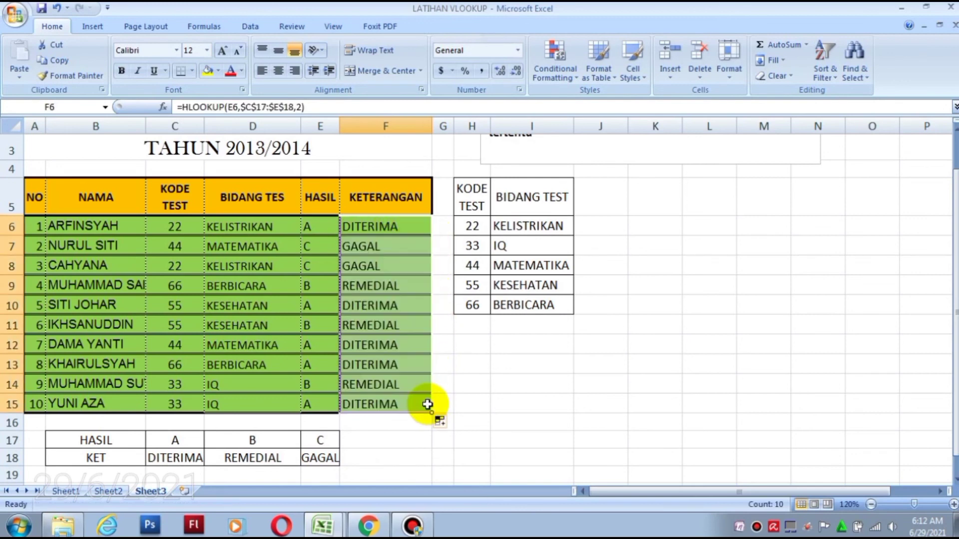
pyautogui.click(463, 396)
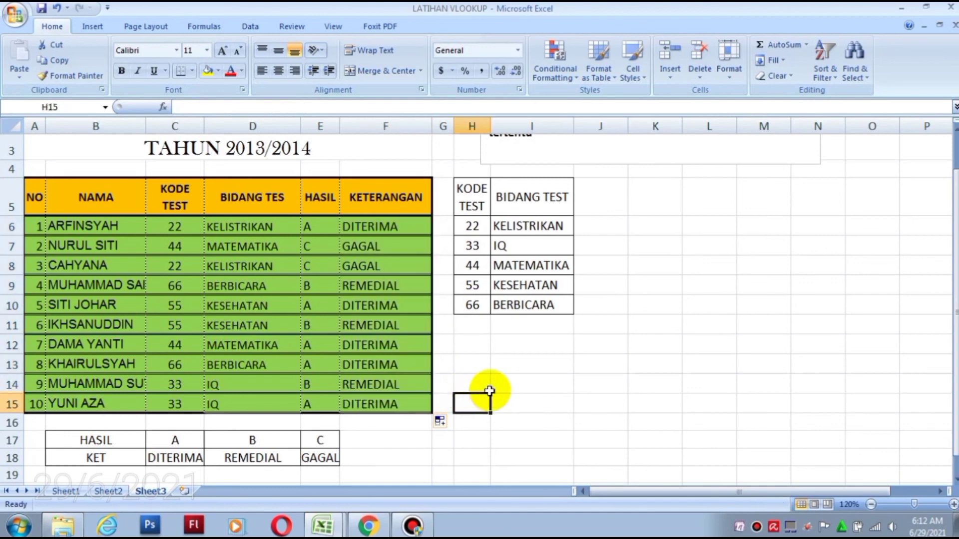